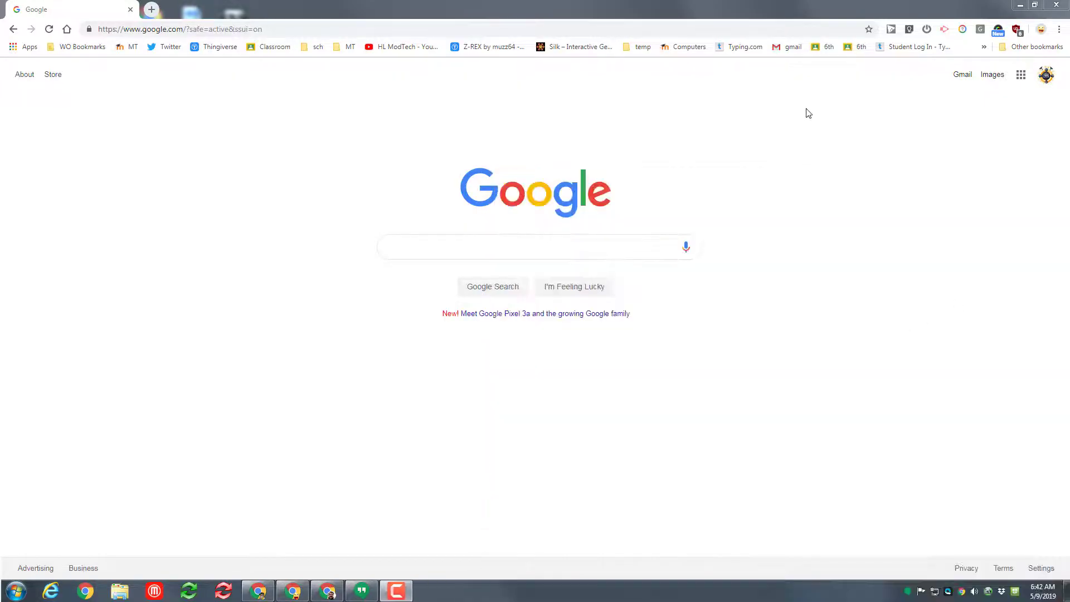
# - From the Google apps grid, go to Drive and start a new Google Drawings file via New > More
pyautogui.click(1025, 79)
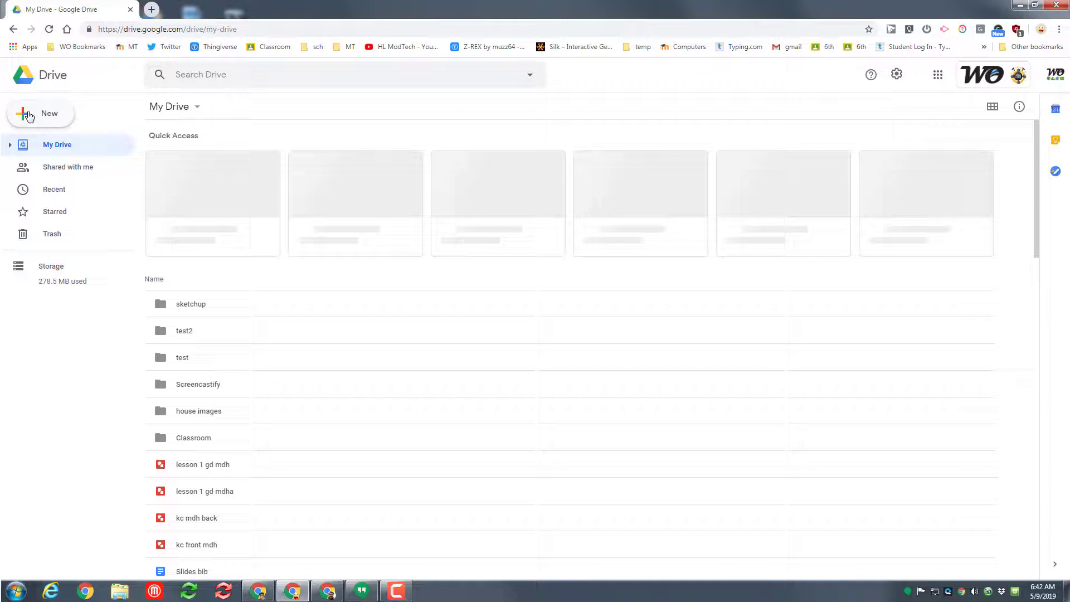
pyautogui.click(25, 113)
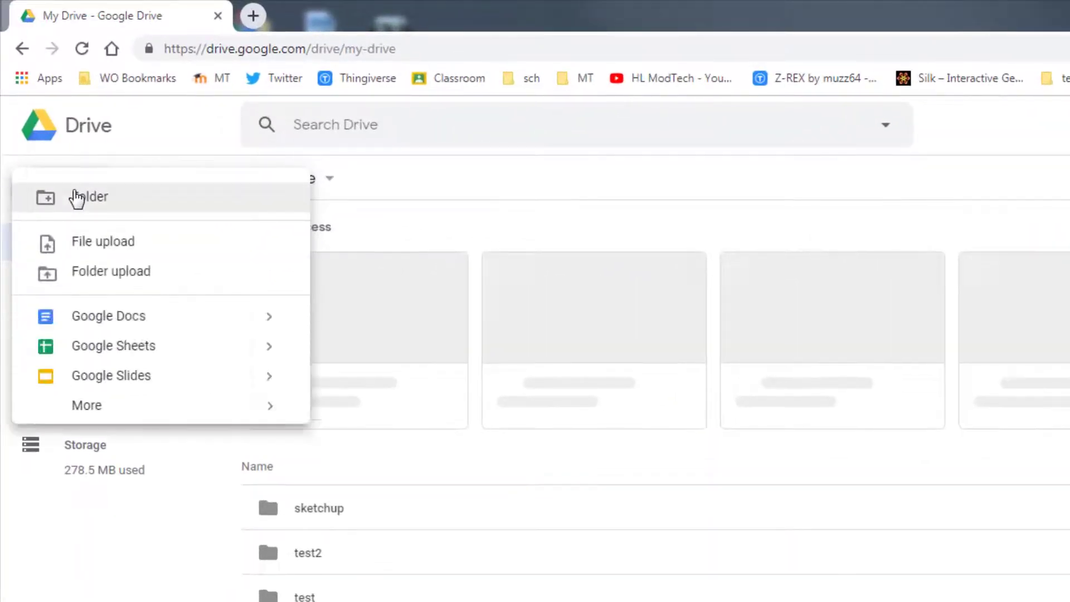
pyautogui.moveTo(112, 415)
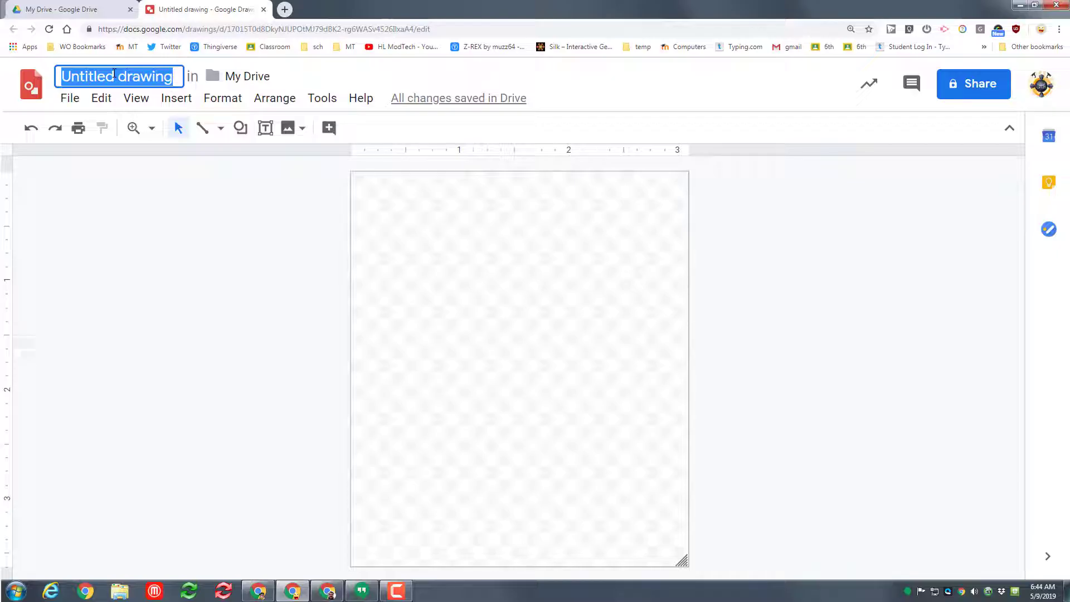
# - Rename the drawing 'card mdh' and apply a Custom page size of 8.5 x 11 inches
pyautogui.write('card mdh')
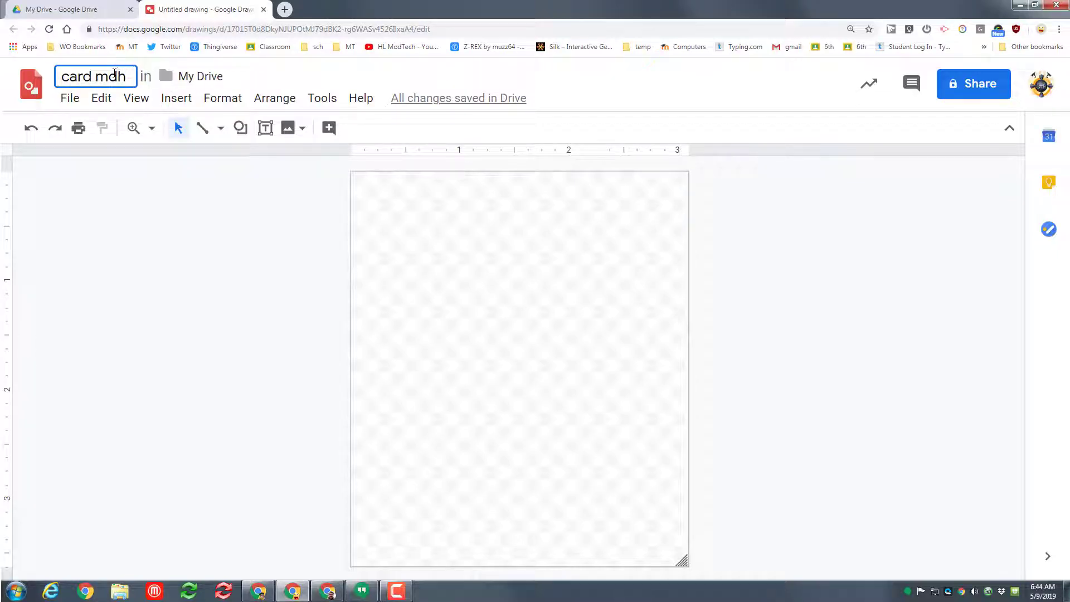
pyautogui.press('Return')
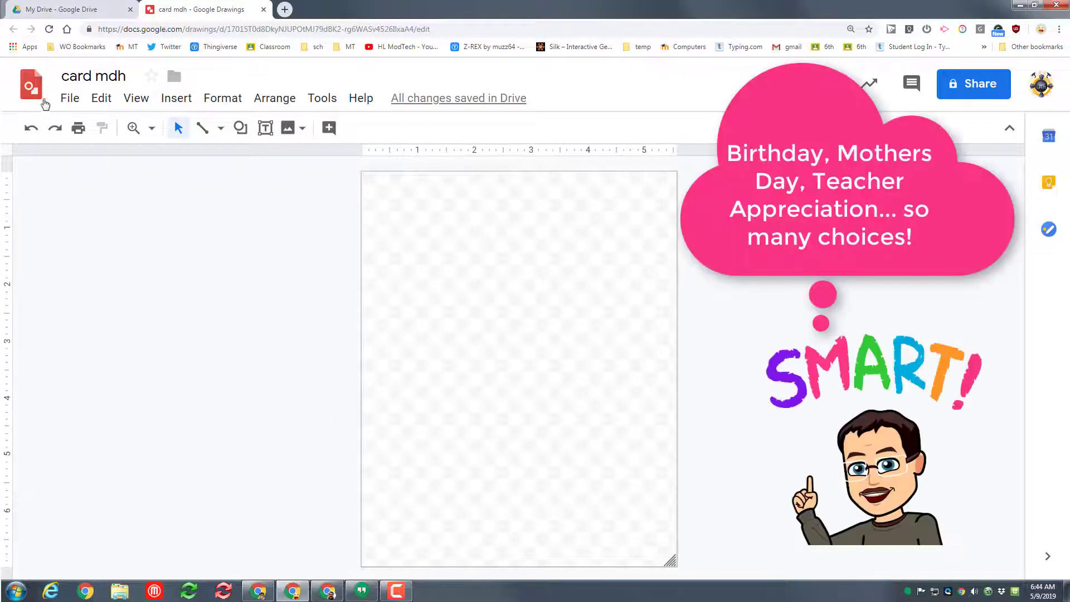
pyautogui.click(69, 99)
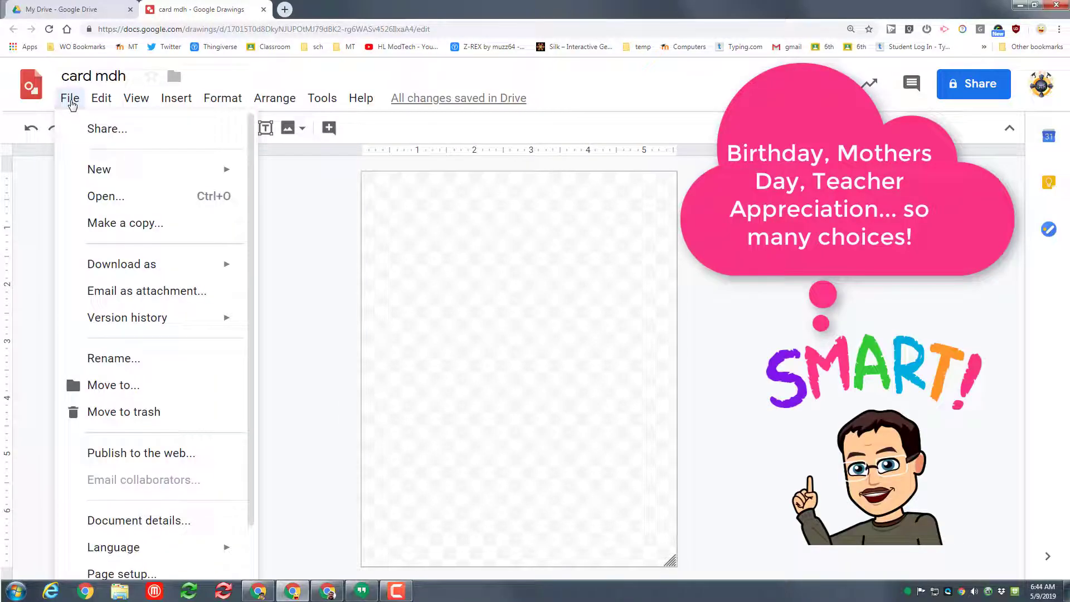
pyautogui.click(120, 574)
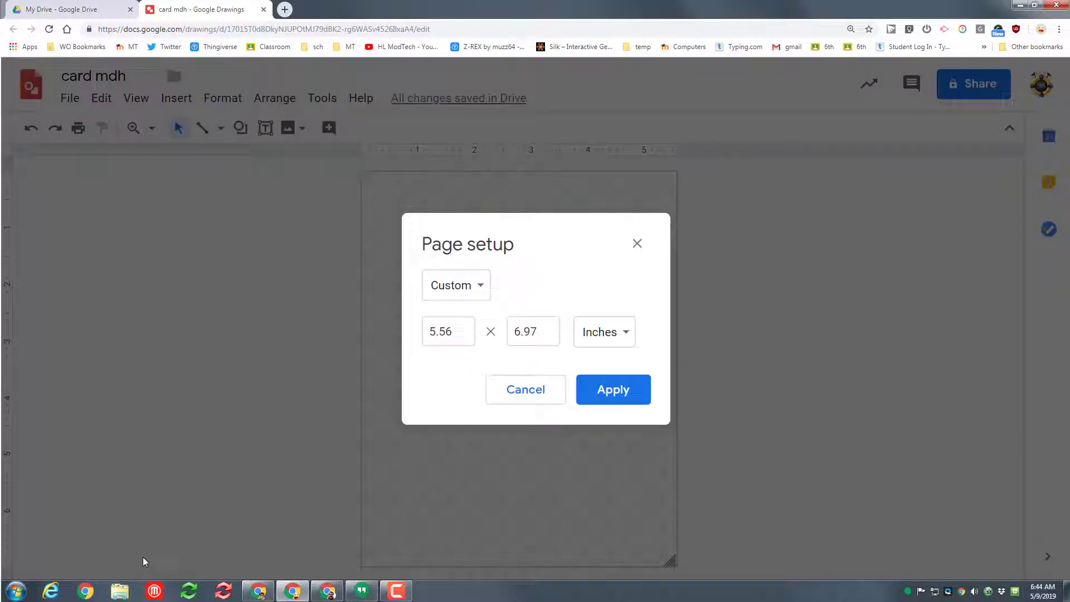
pyautogui.click(466, 296)
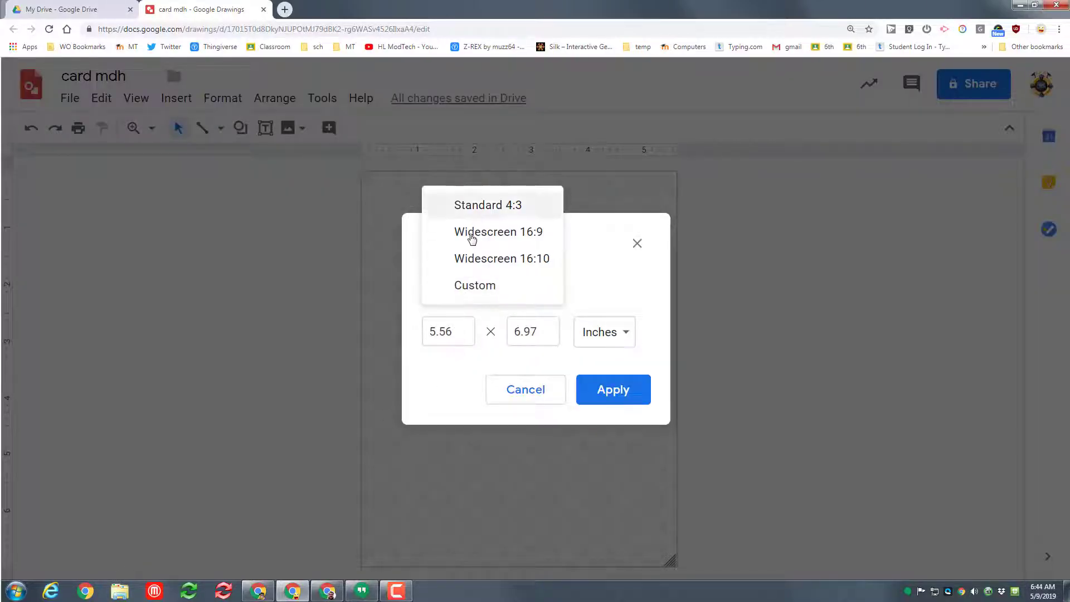
pyautogui.click(486, 287)
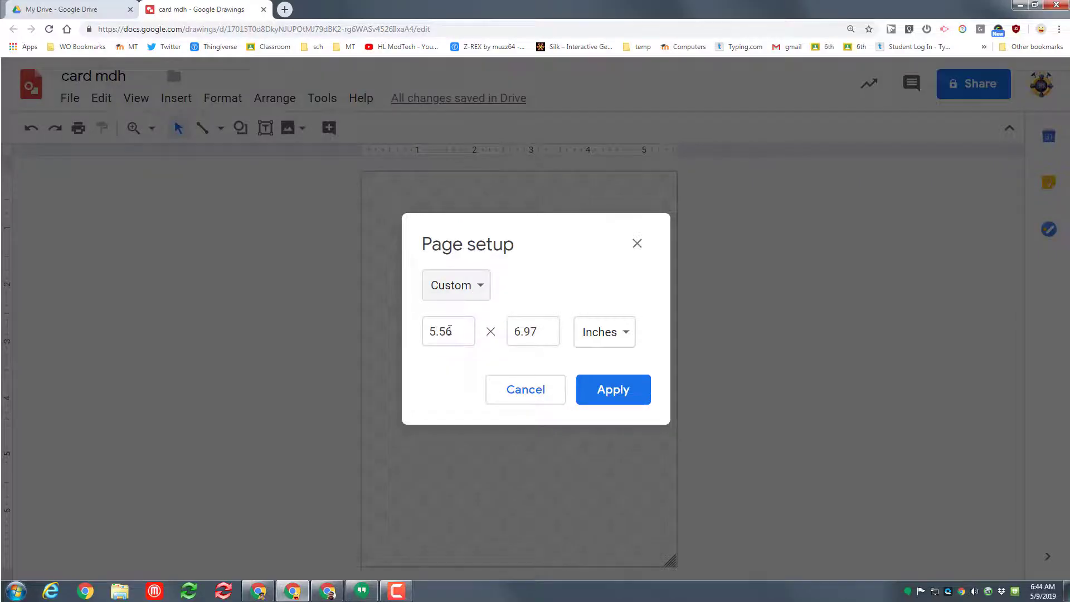
pyautogui.moveTo(457, 332); pyautogui.dragTo(410, 347)
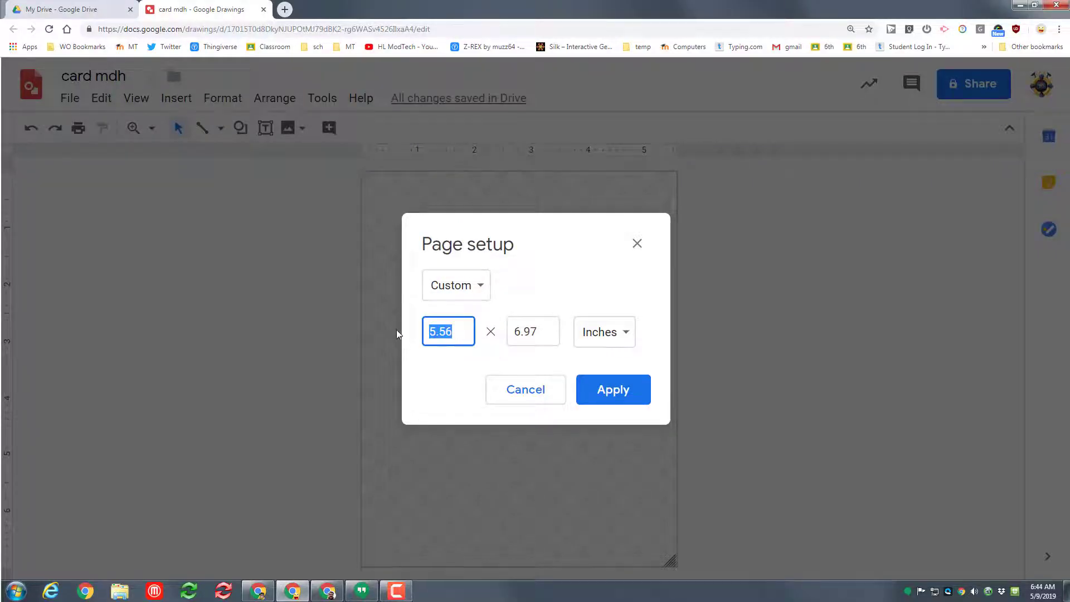
pyautogui.write('8.5')
pyautogui.moveTo(554, 333); pyautogui.dragTo(484, 332)
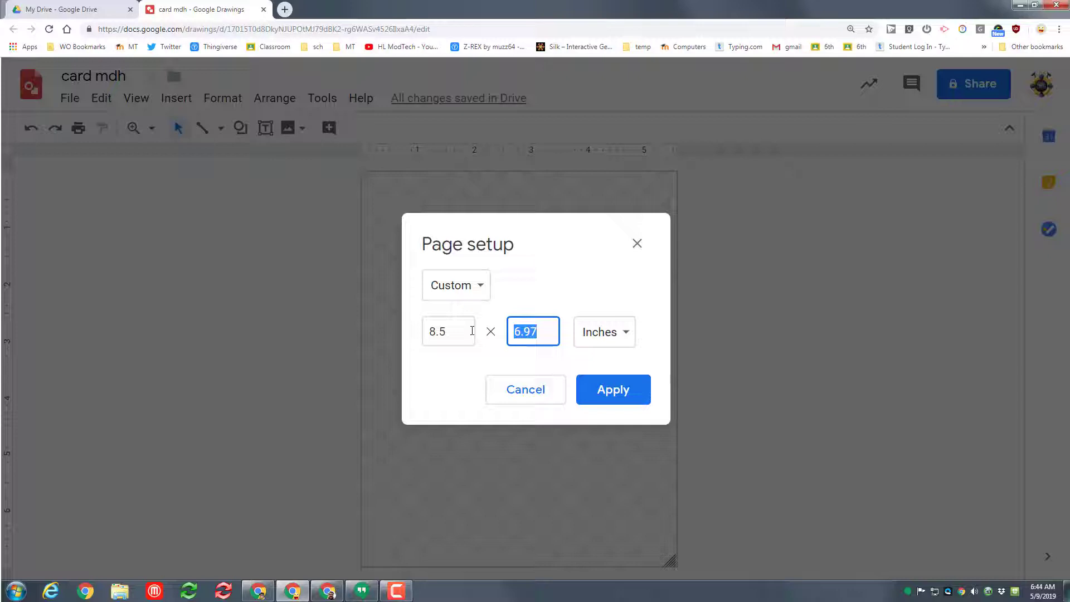
pyautogui.write('11')
pyautogui.click(613, 397)
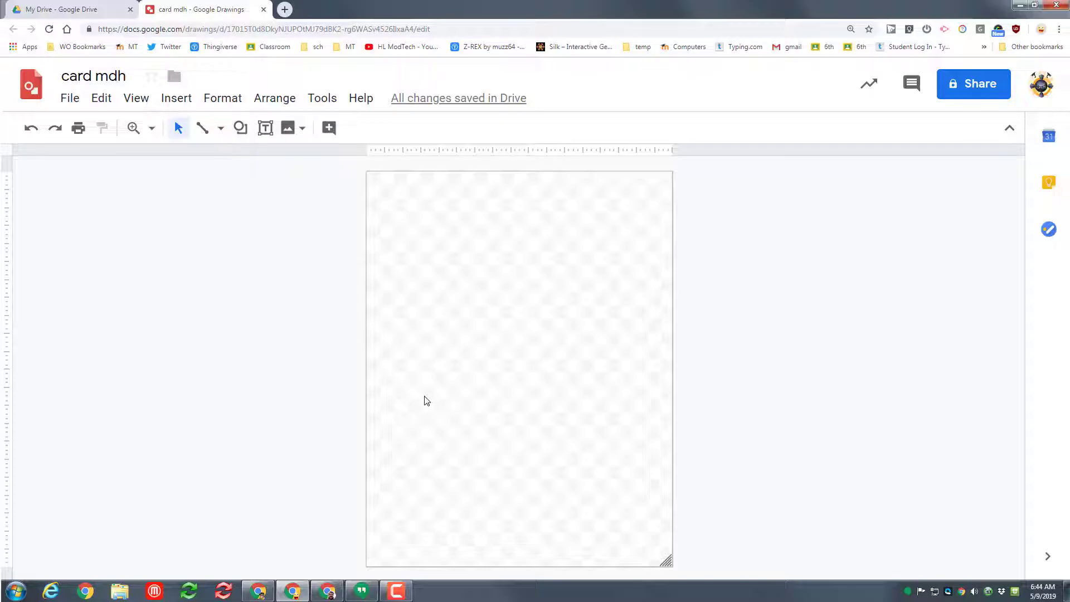
# - Set the canvas background to the light purple gradient swatch
pyautogui.rightClick(416, 334)
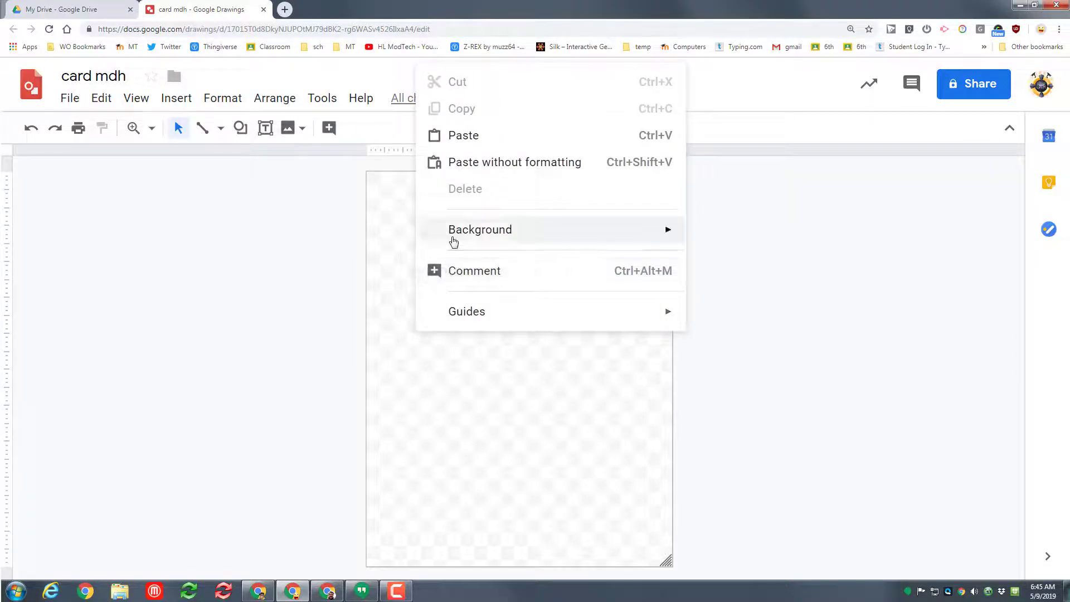
pyautogui.moveTo(454, 240)
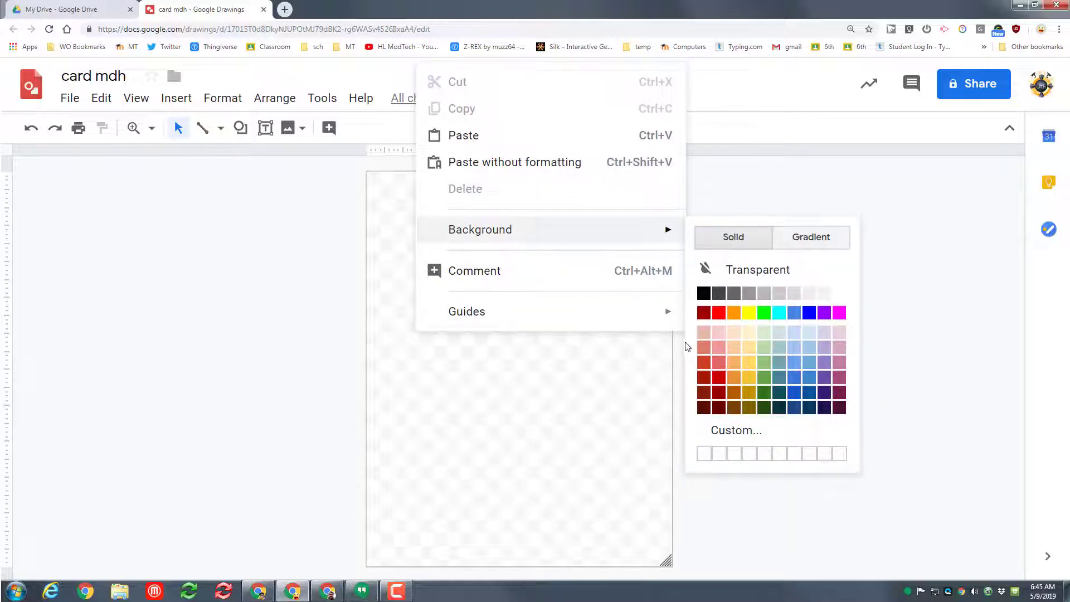
pyautogui.click(811, 238)
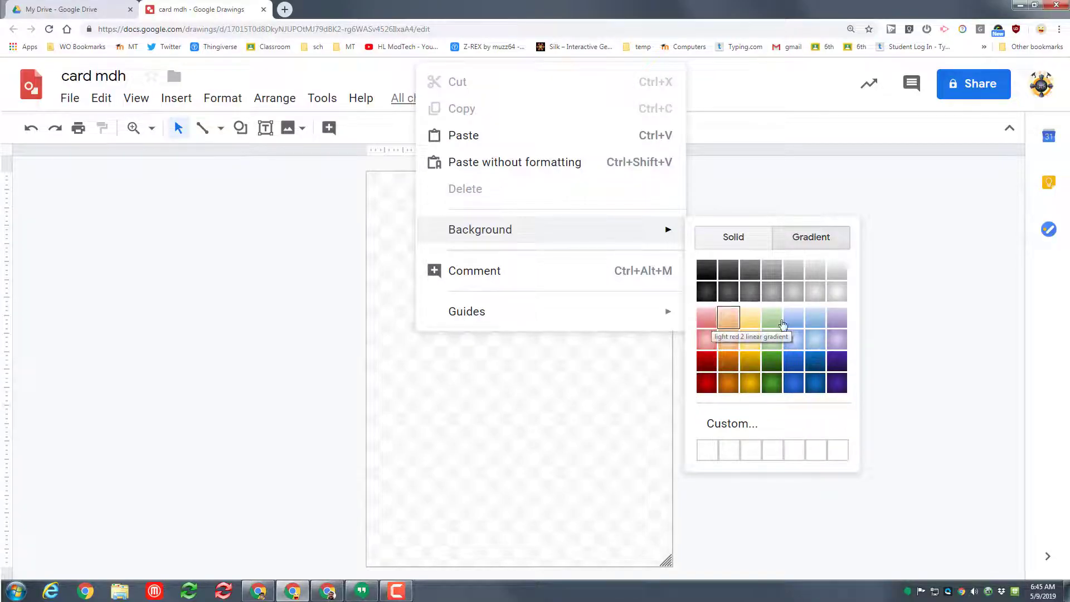
pyautogui.click(838, 319)
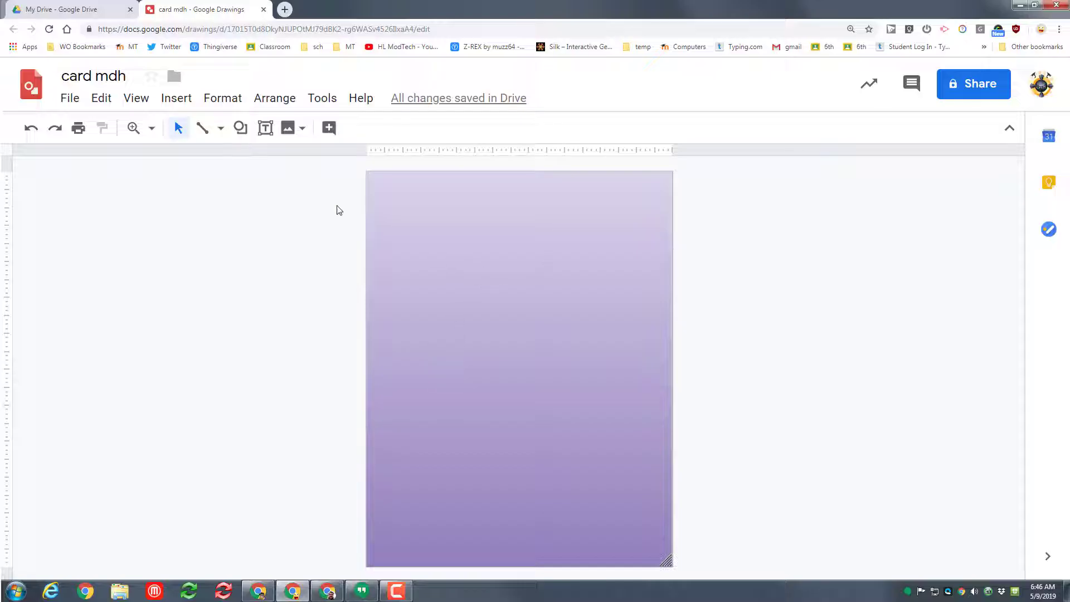
pyautogui.click(176, 99)
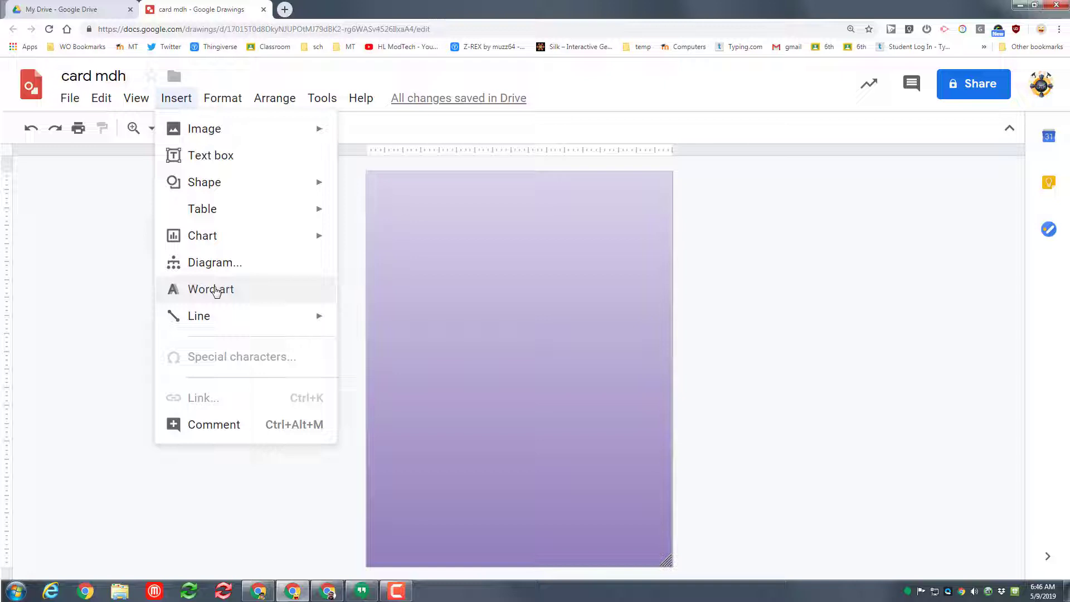
# - Insert three-line word art 'Happy / Mothers / Day!', move it to the top-left and enlarge it
pyautogui.click(217, 290)
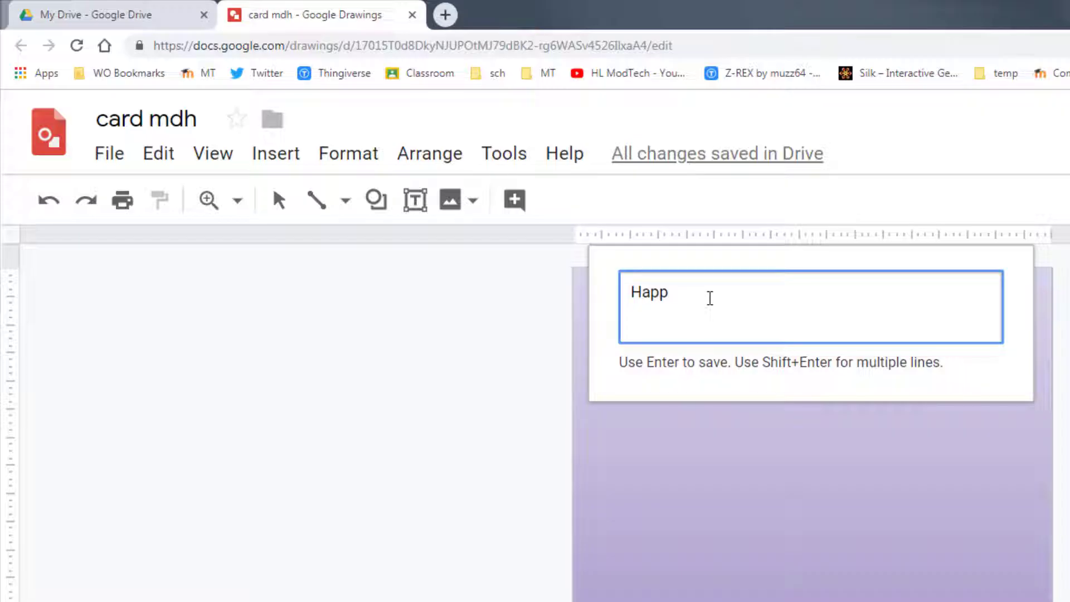
pyautogui.hotkey('shift', 'Return')
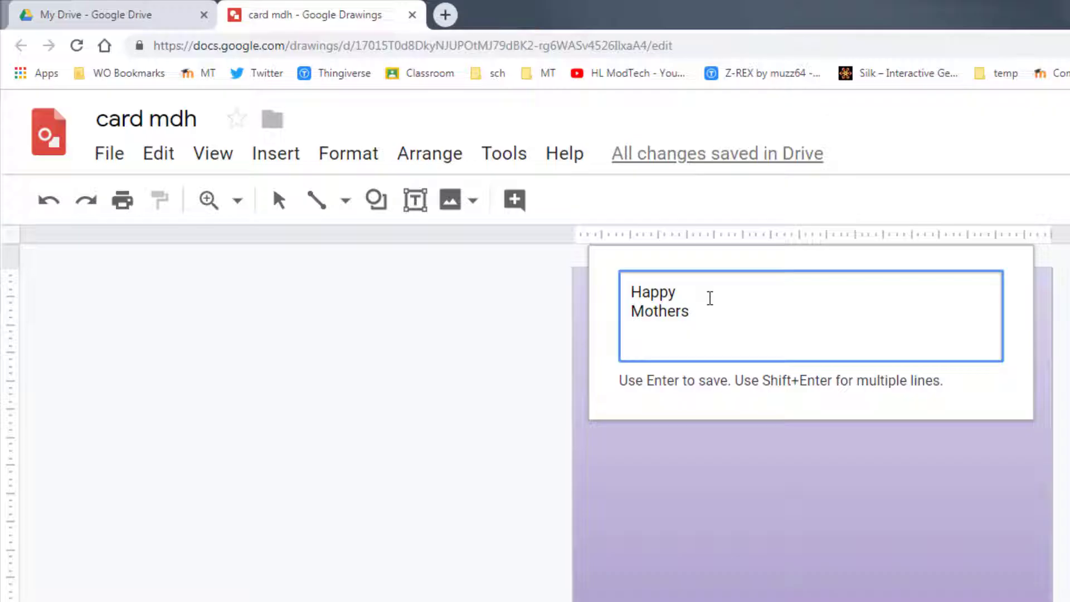
pyautogui.hotkey('shift', 'Return')
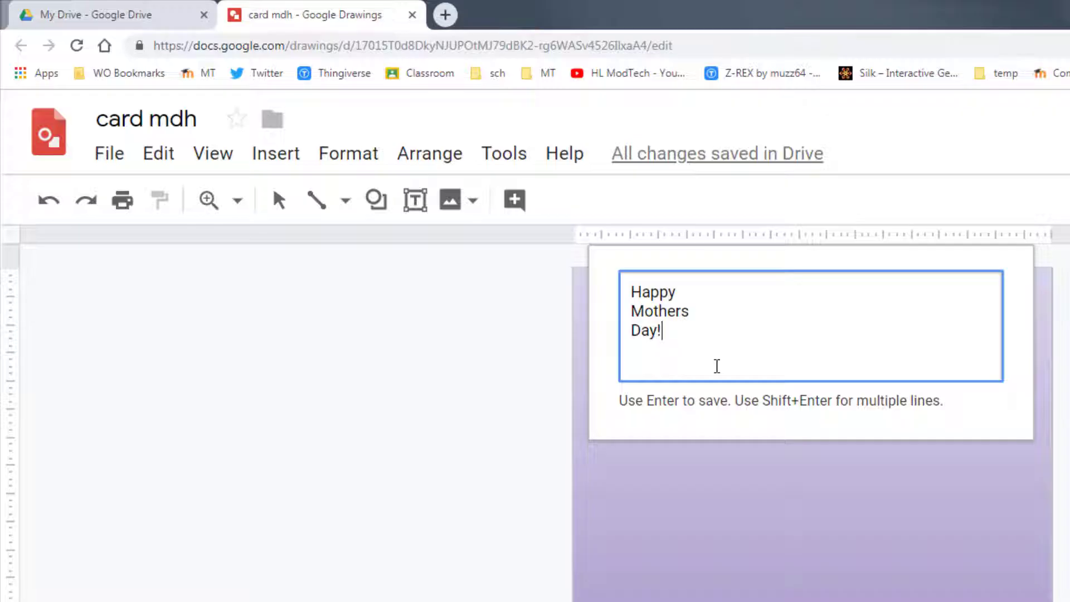
pyautogui.press('Return')
pyautogui.moveTo(801, 548); pyautogui.dragTo(639, 297)
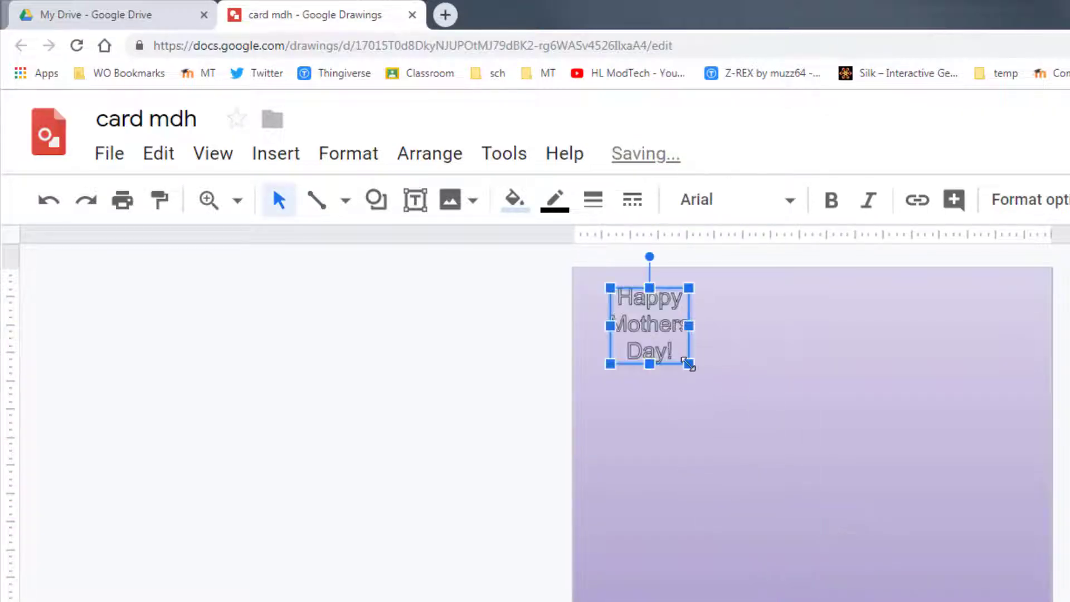
pyautogui.moveTo(689, 365); pyautogui.dragTo(780, 516)
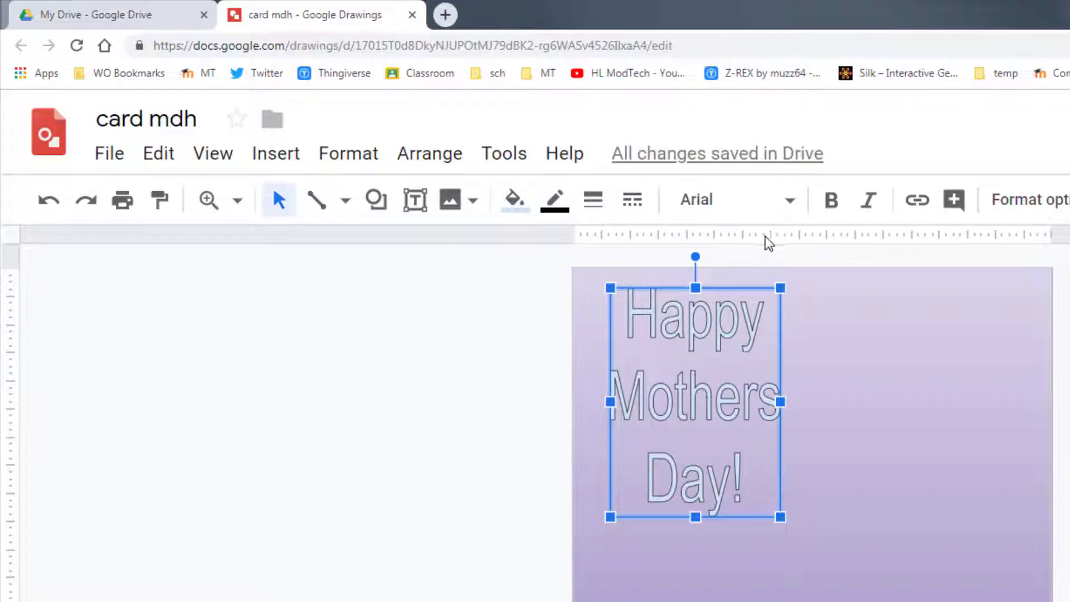
# - Pick Pacifico from More fonts for the Happy Mothers Day! word art
pyautogui.click(790, 202)
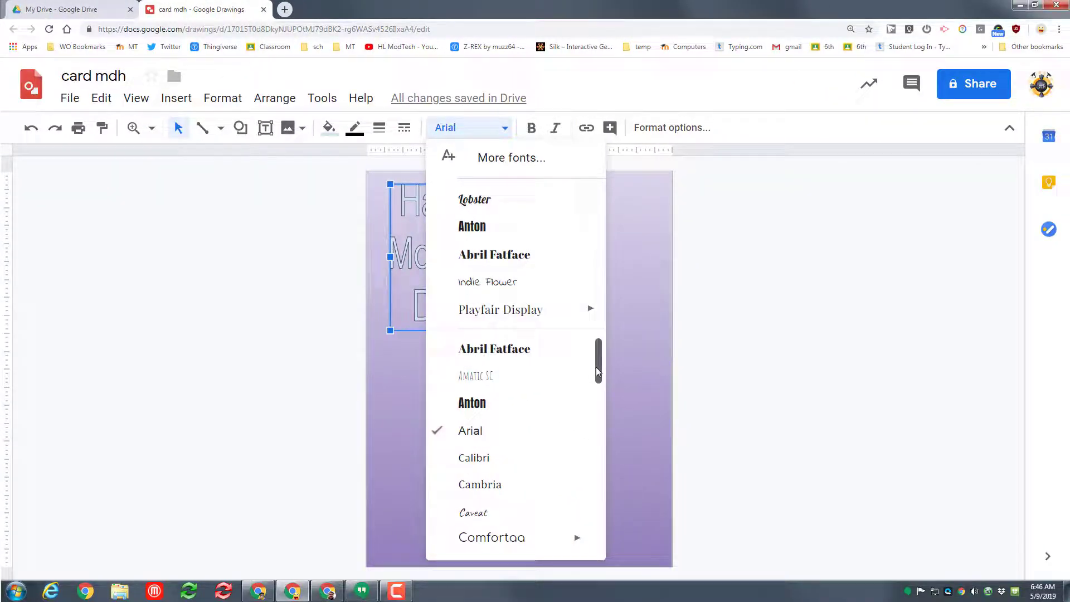
pyautogui.moveTo(596, 367); pyautogui.dragTo(581, 518)
pyautogui.scroll(-2, 580, 521)
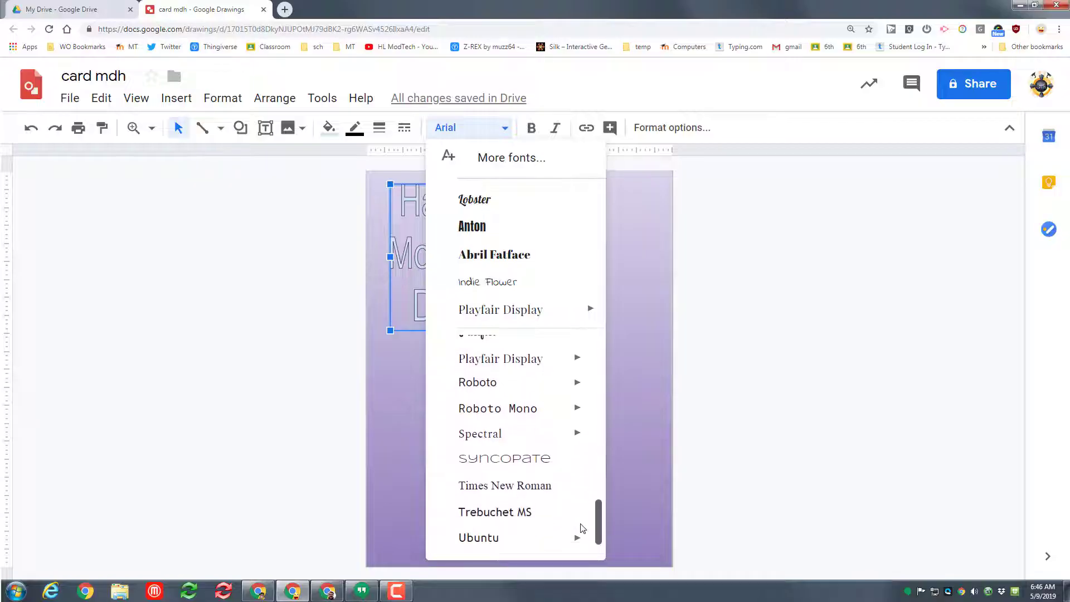
pyautogui.scroll(5, 580, 513)
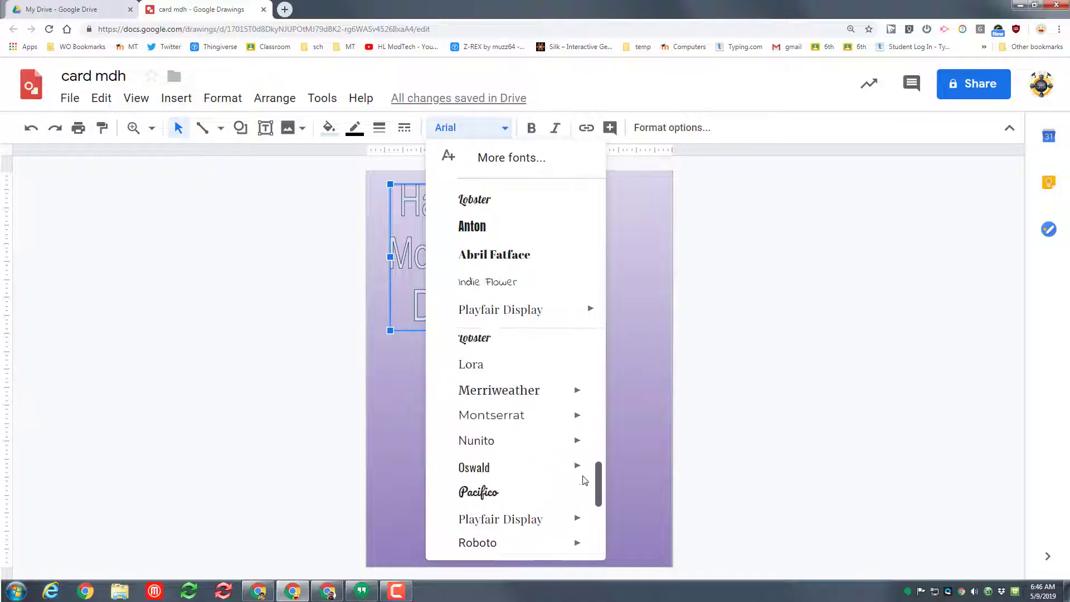
pyautogui.click(503, 158)
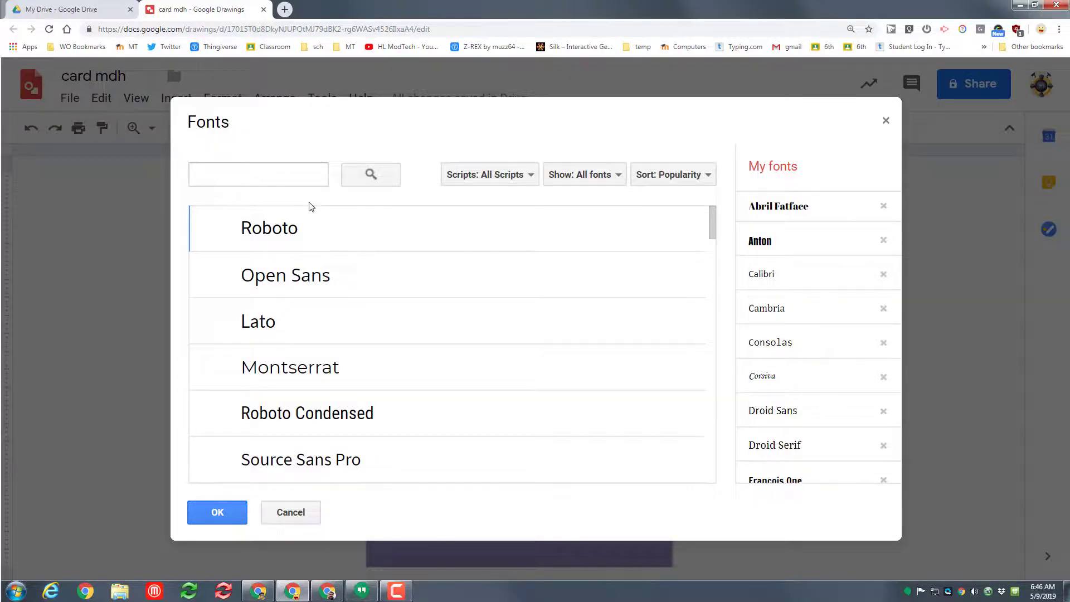
pyautogui.moveTo(713, 232); pyautogui.dragTo(701, 473)
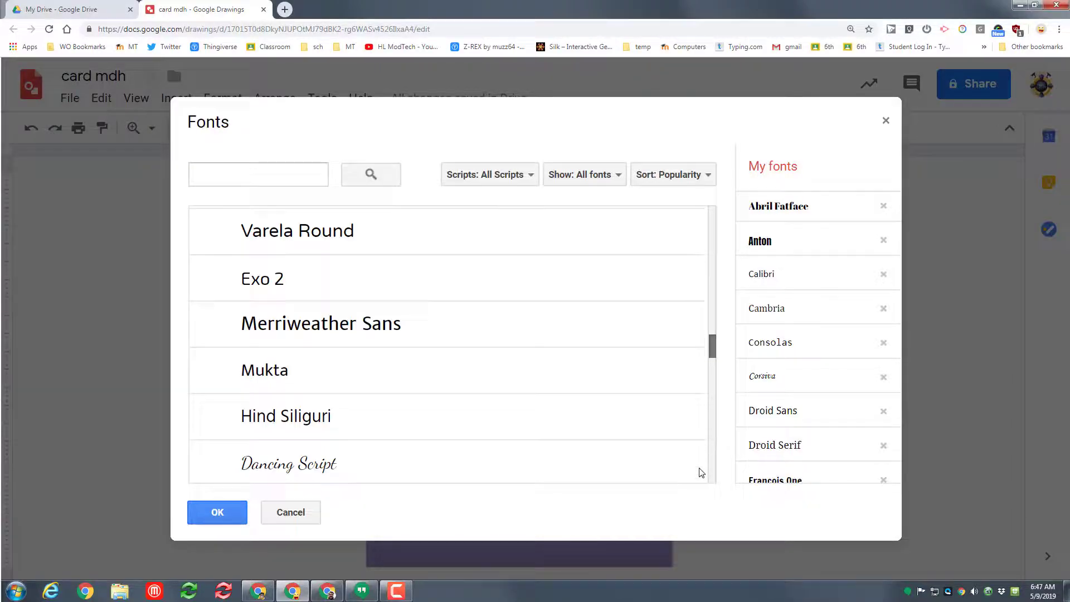
pyautogui.scroll(3, 702, 472)
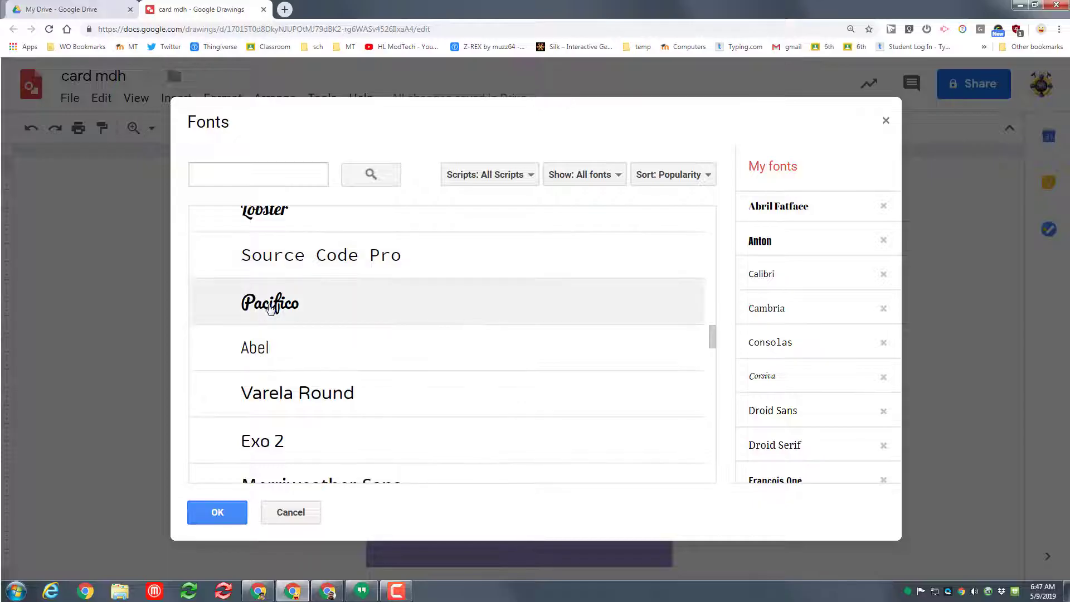
pyautogui.click(271, 308)
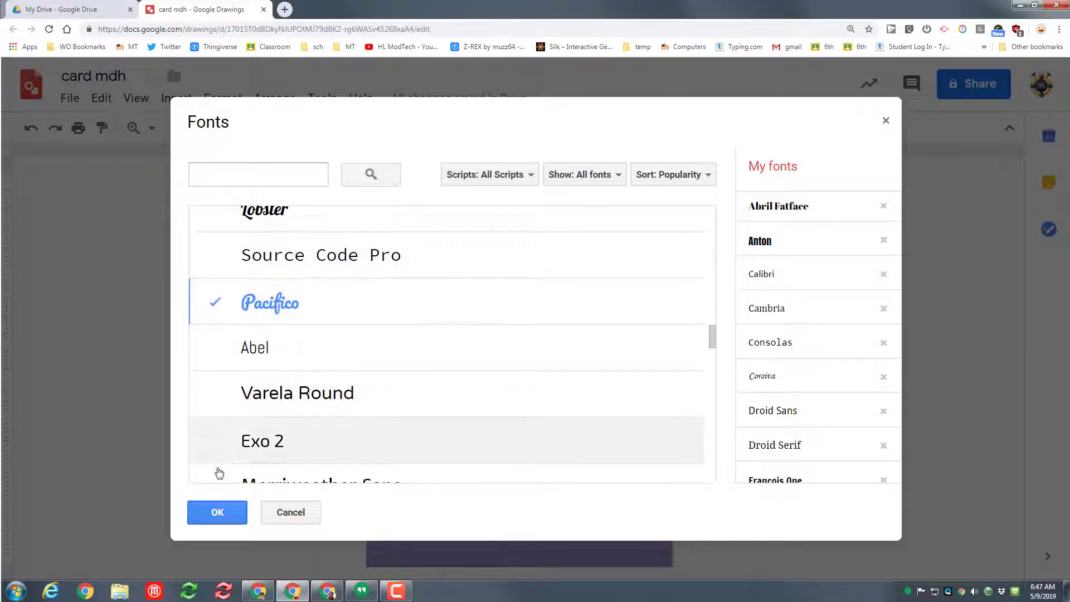
pyautogui.click(219, 512)
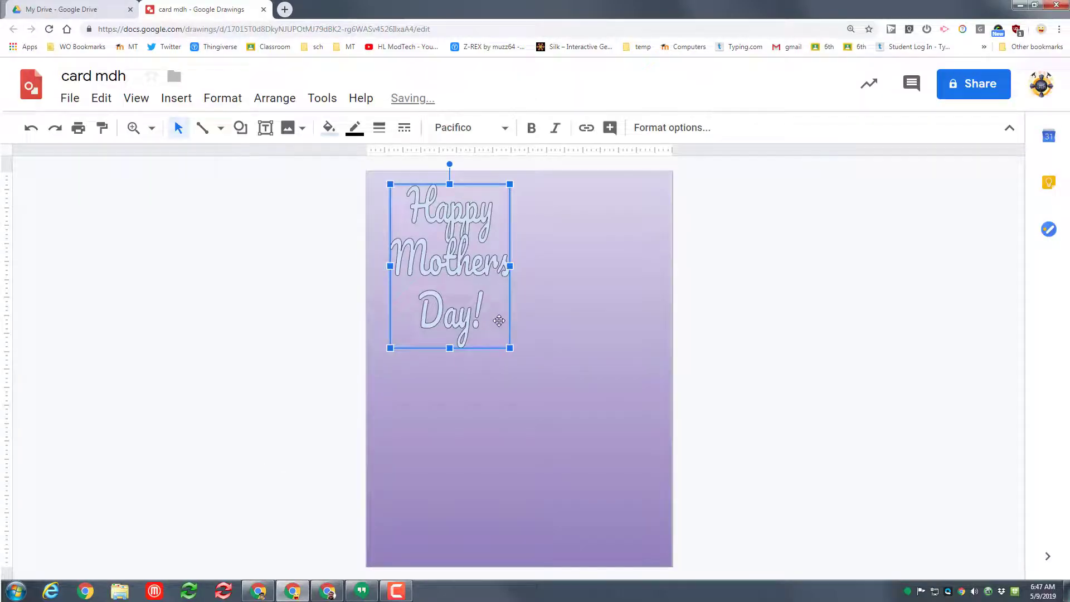
# - Enlarge the title and, after trying magenta and pinkish-red, fill it with a gold gradient
pyautogui.moveTo(513, 356); pyautogui.dragTo(556, 422)
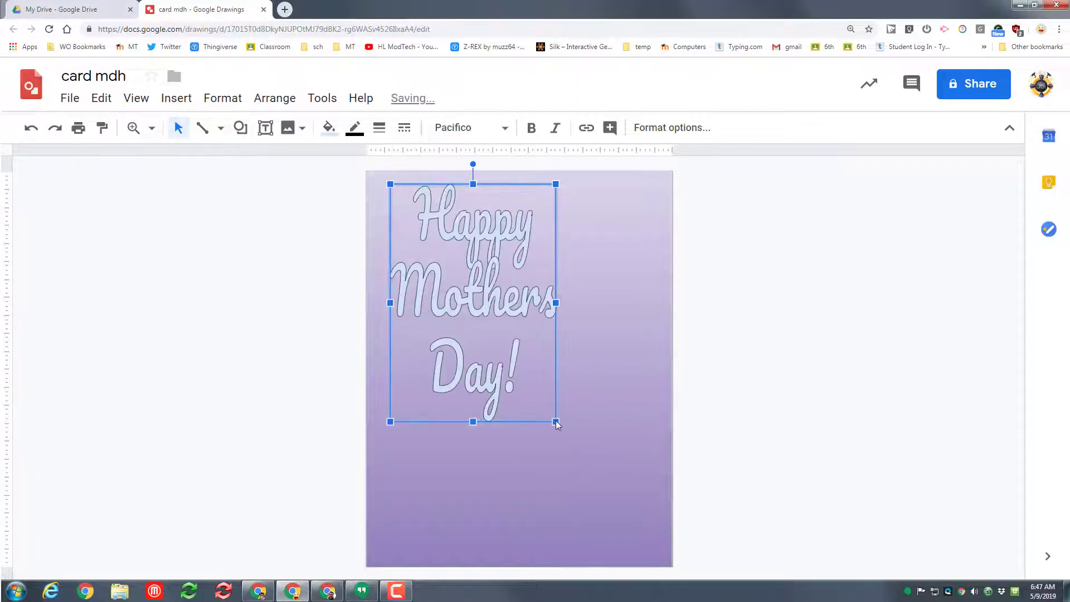
pyautogui.click(329, 129)
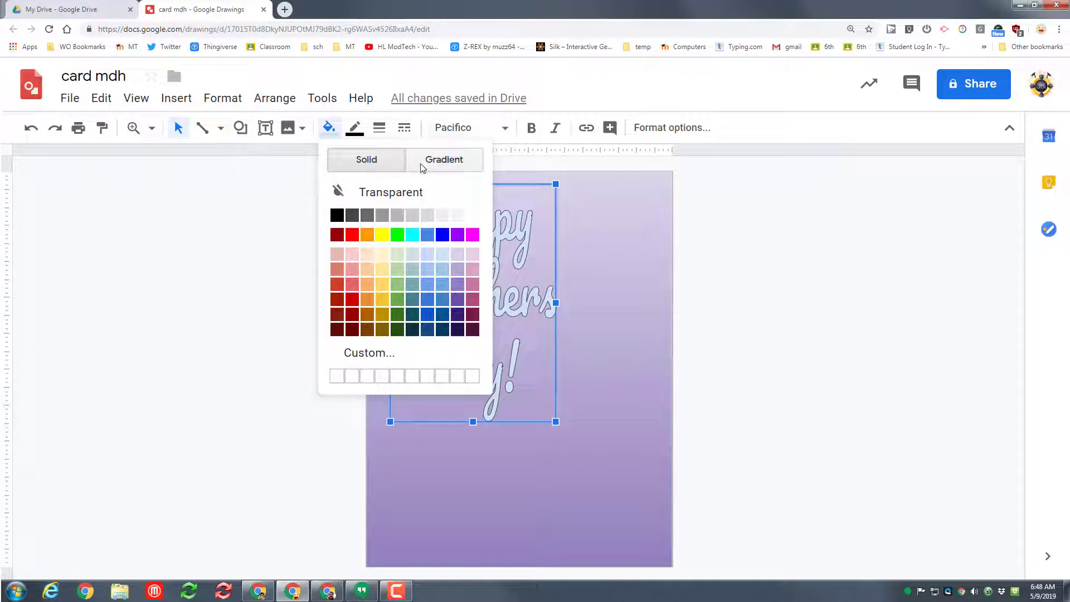
pyautogui.click(473, 235)
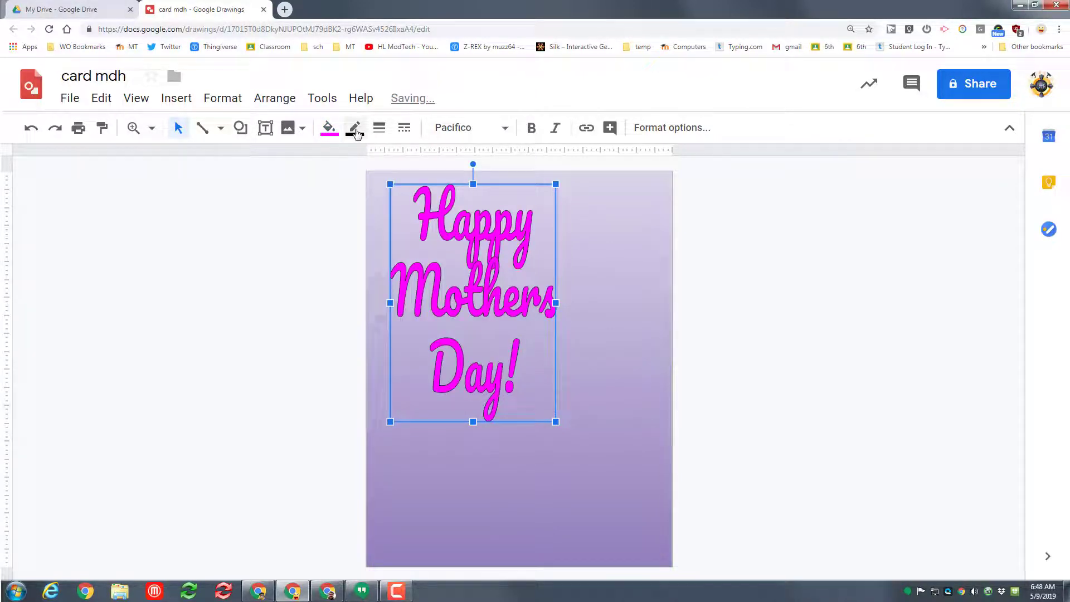
pyautogui.click(340, 134)
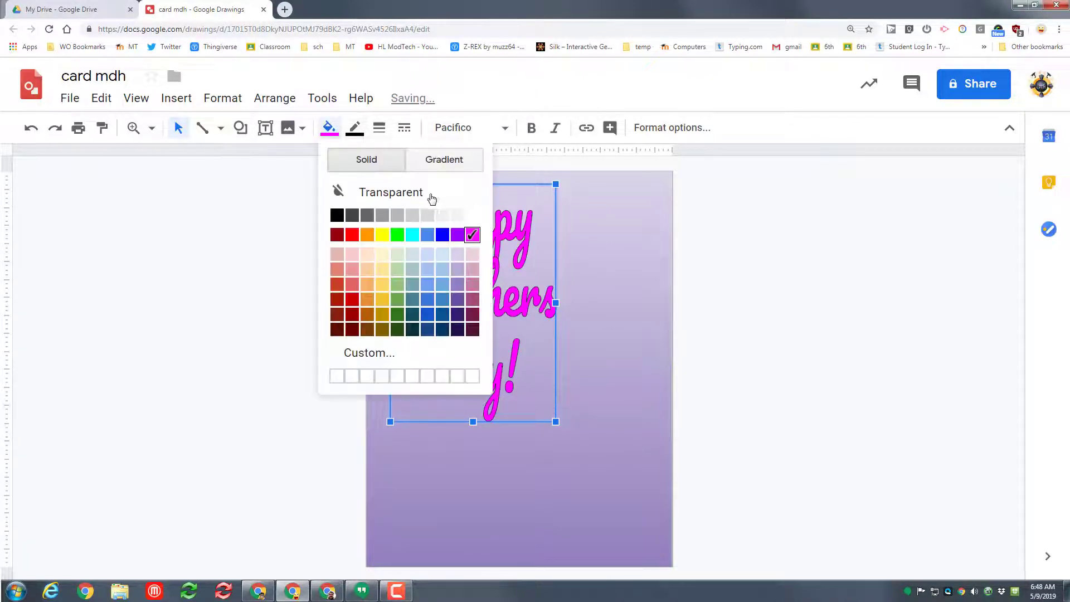
pyautogui.click(457, 166)
pyautogui.click(337, 263)
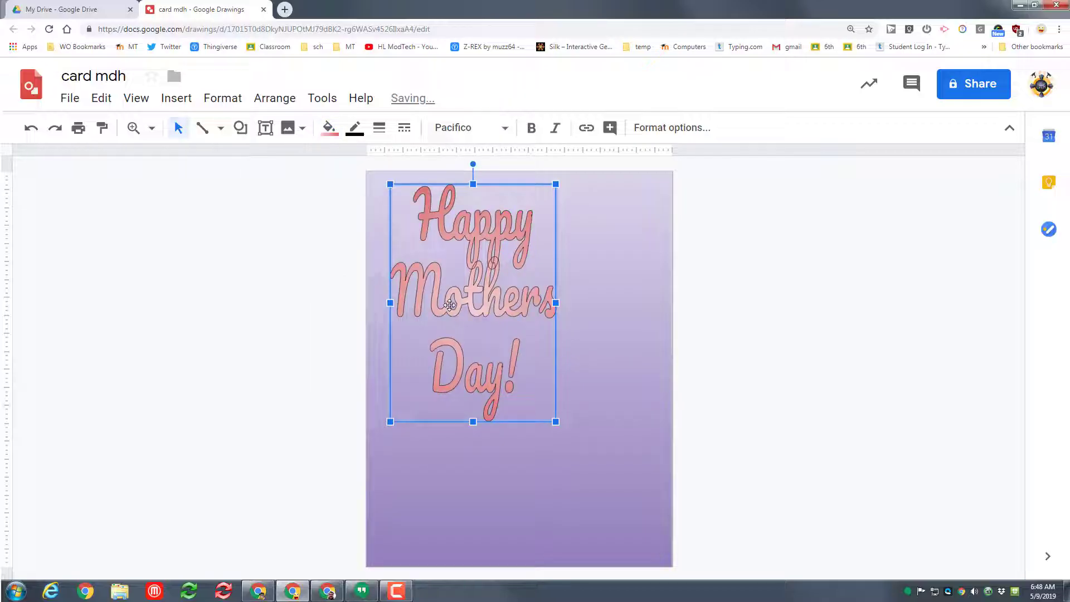
pyautogui.click(331, 131)
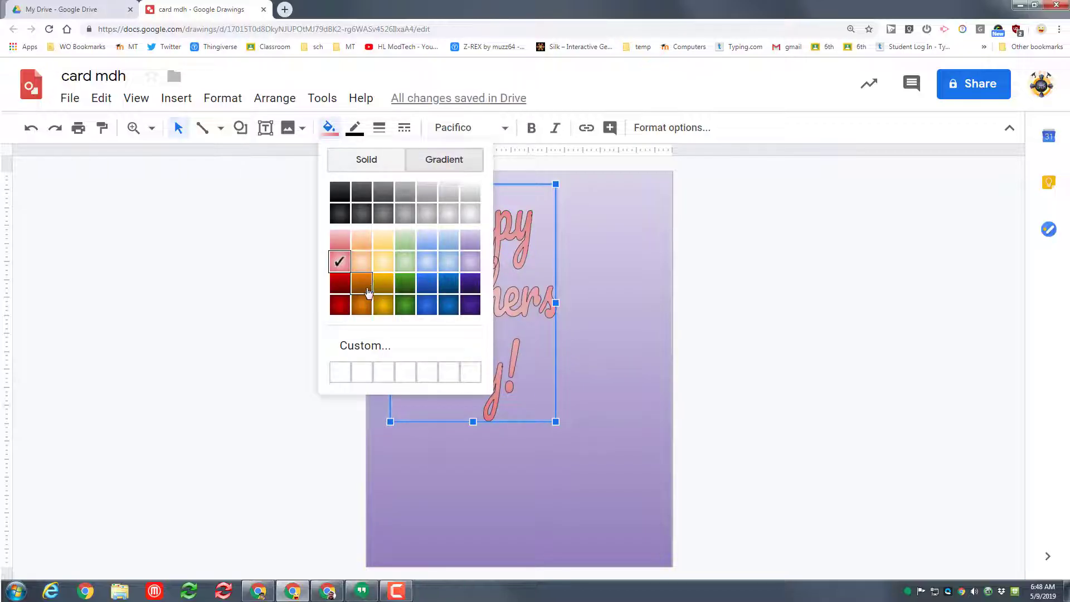
pyautogui.click(382, 300)
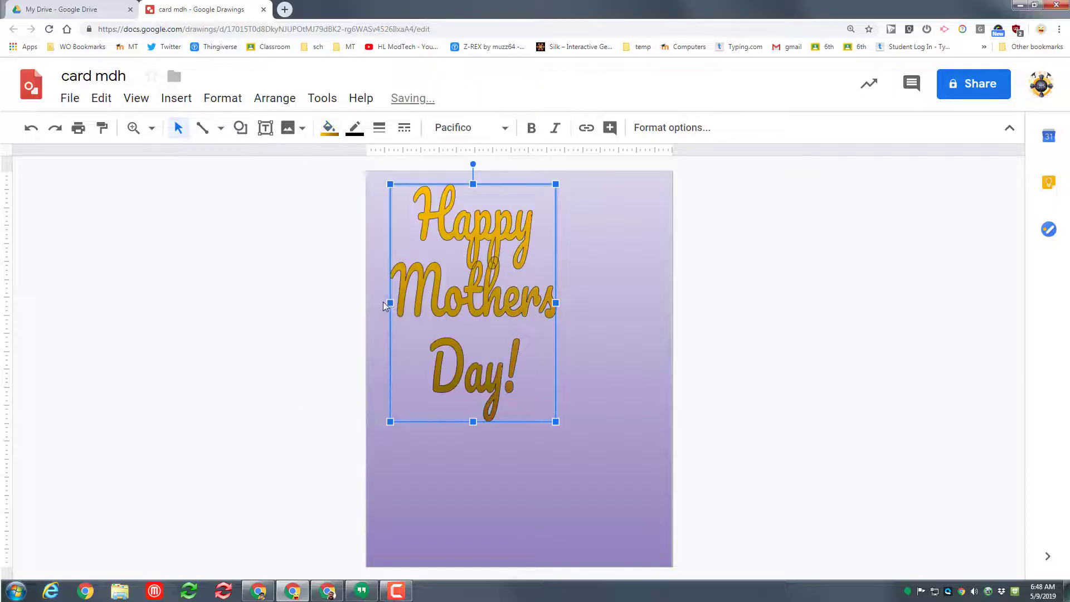
# - Give the title a magenta 4px outline and widen its box slightly
pyautogui.click(354, 128)
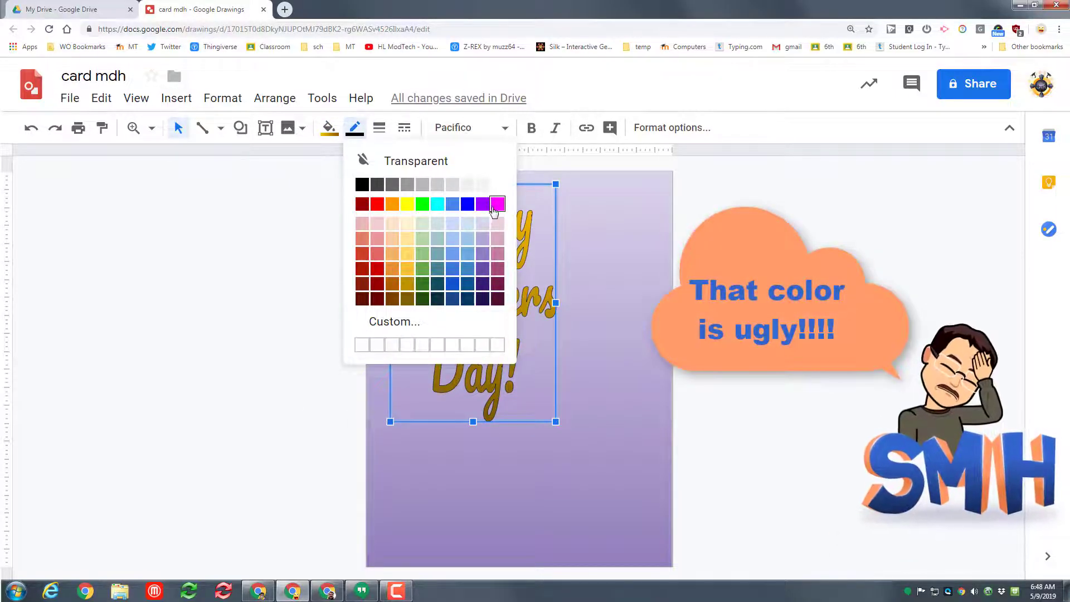
pyautogui.click(498, 204)
pyautogui.click(390, 127)
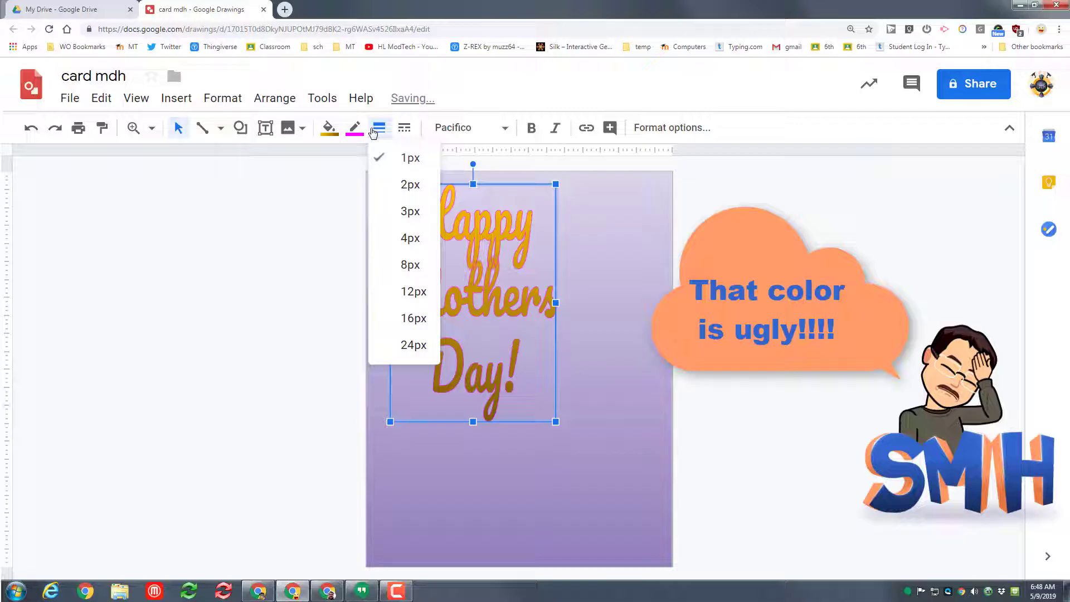
pyautogui.click(402, 237)
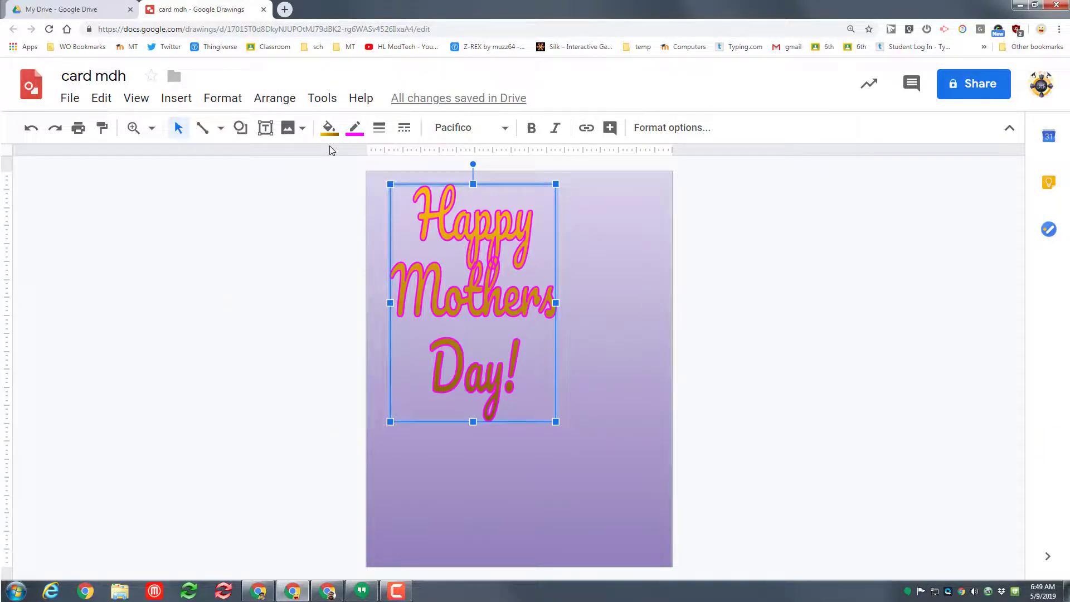
pyautogui.moveTo(557, 302)
pyautogui.mouseDown()
pyautogui.moveTo(631, 301)
pyautogui.moveTo(562, 301)
pyautogui.mouseUp()
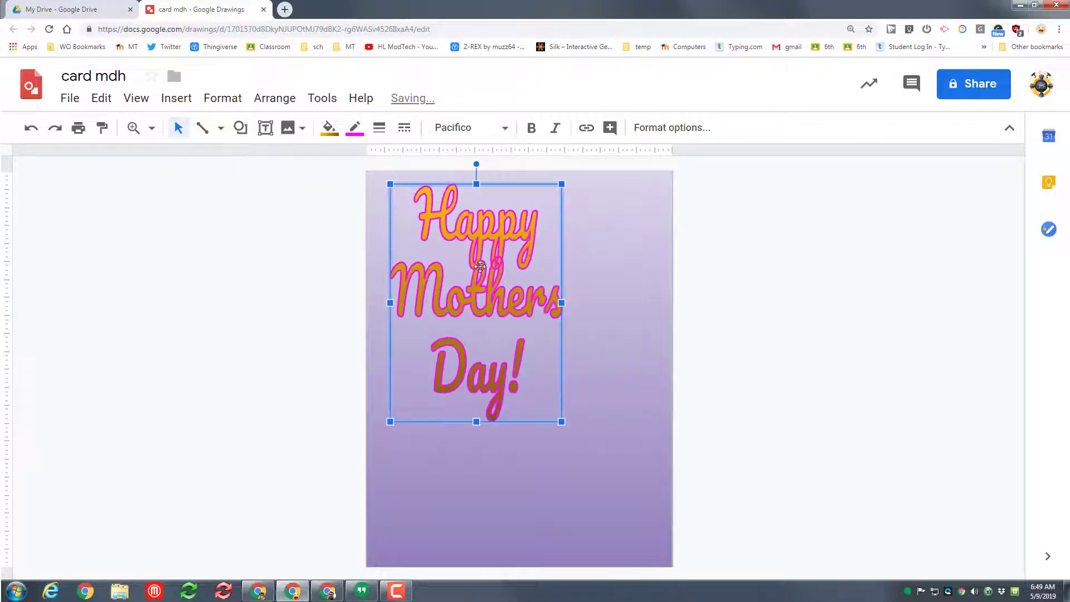
# - Try the Indie Flower font on the title, widen its box and fill it solid red
pyautogui.click(433, 132)
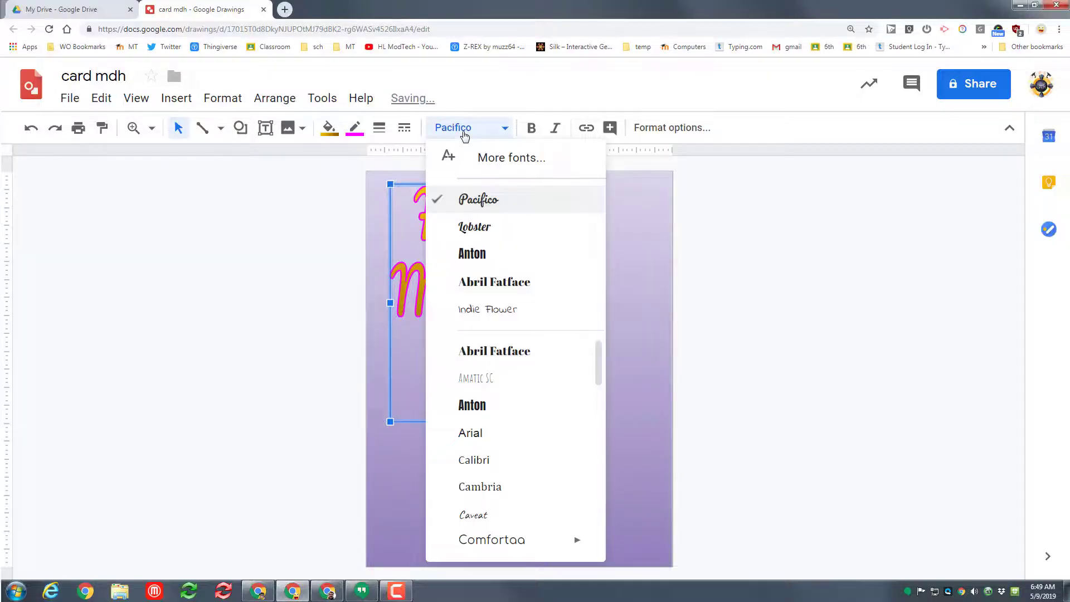
pyautogui.click(474, 309)
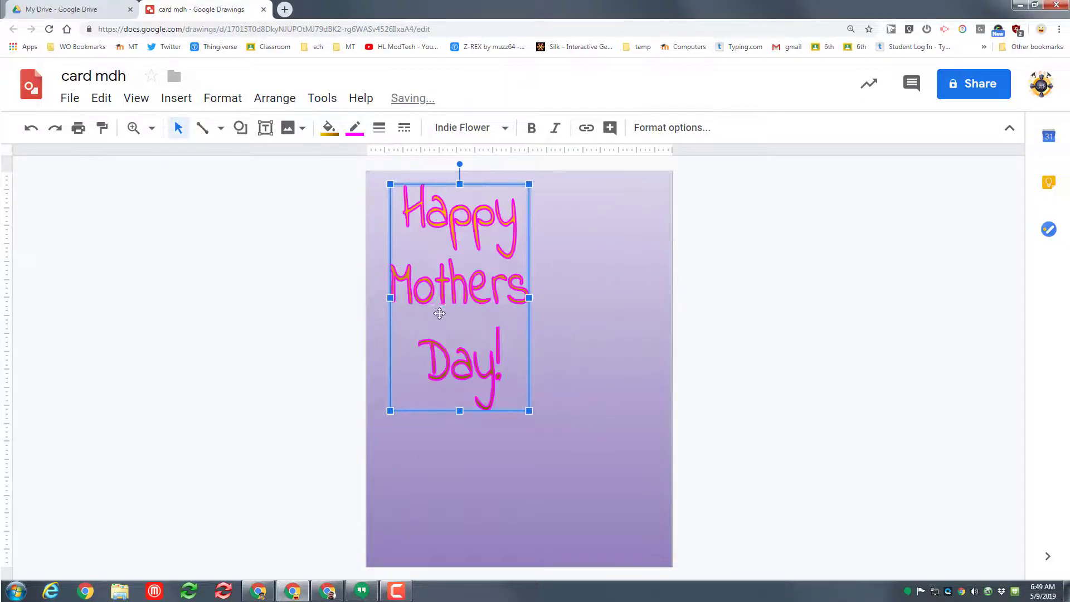
pyautogui.moveTo(532, 299); pyautogui.dragTo(558, 298)
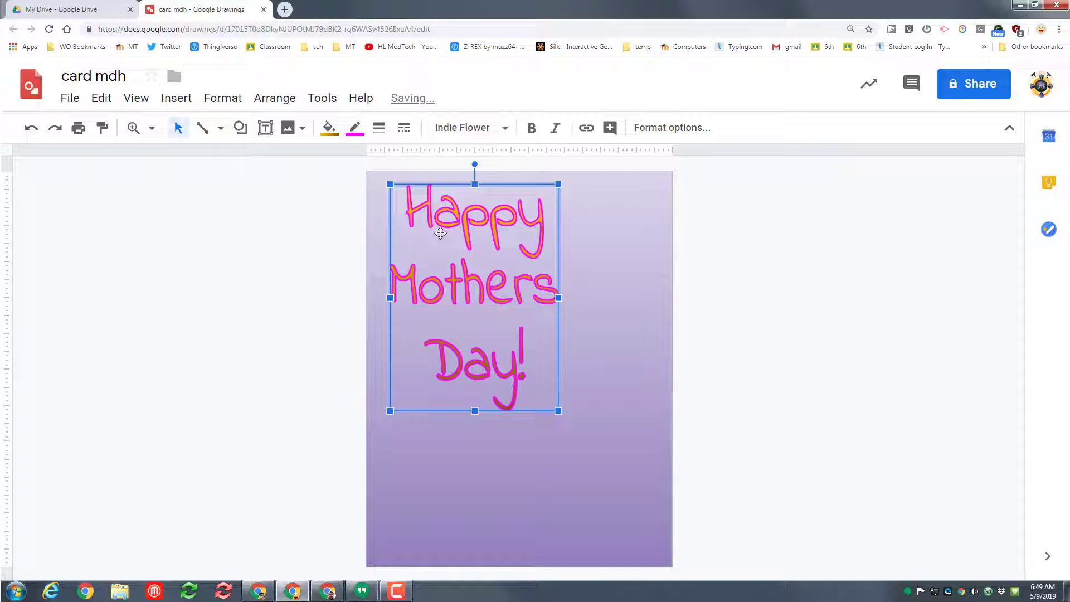
pyautogui.click(331, 130)
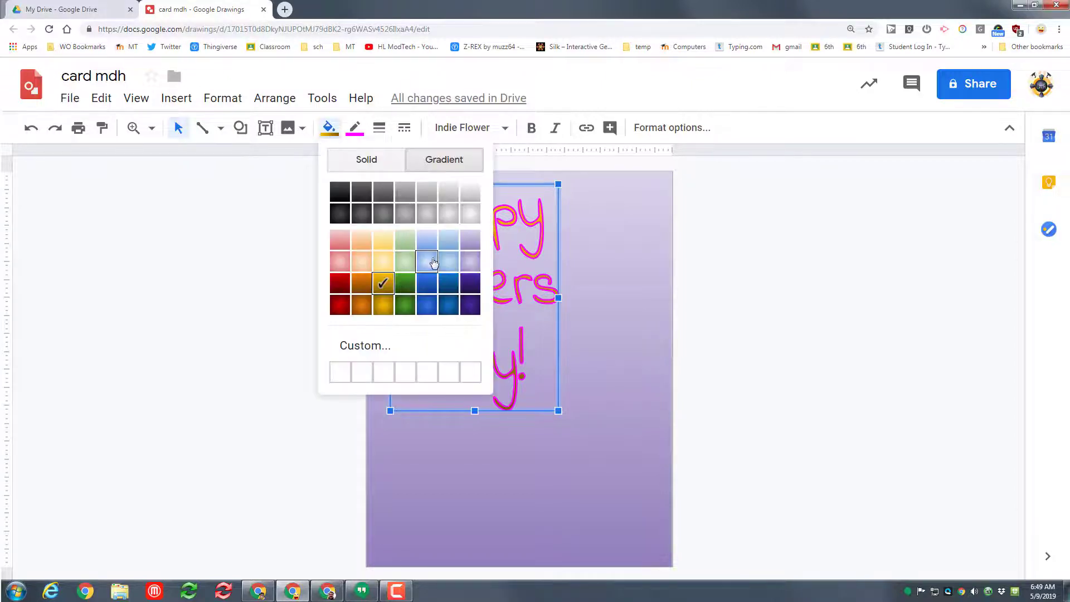
pyautogui.click(358, 160)
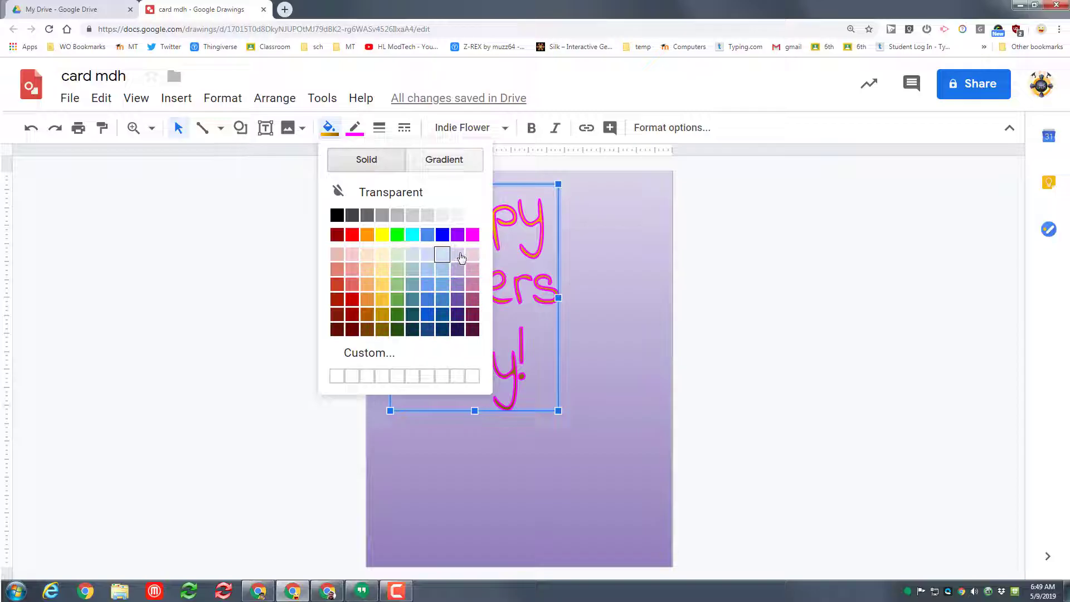
pyautogui.click(351, 290)
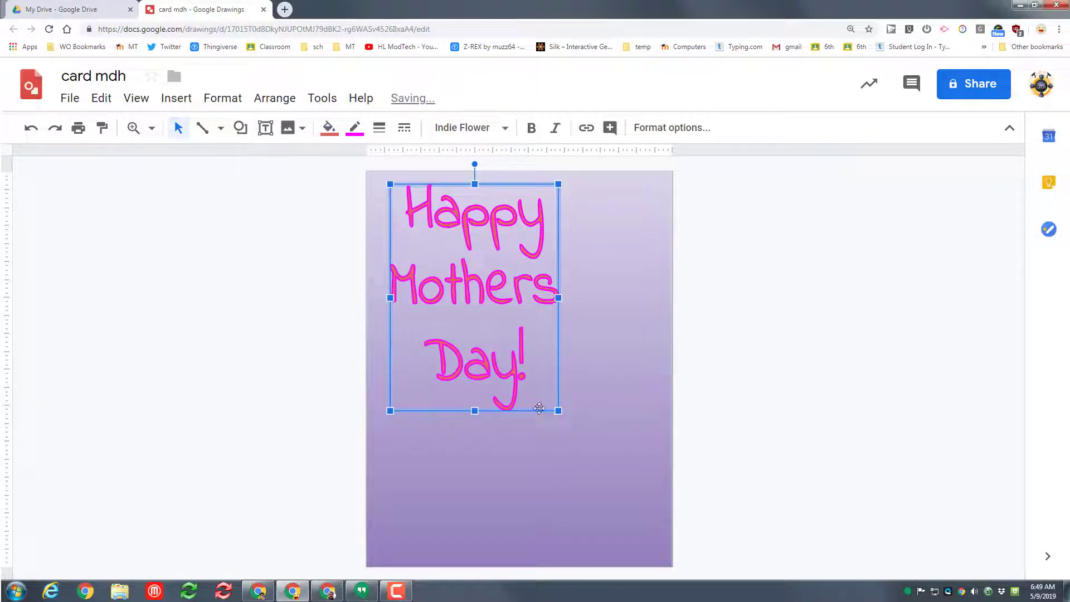
# - Switch the title to Anton, enlarge its box and change the fill to light blue
pyautogui.moveTo(557, 412); pyautogui.dragTo(523, 377)
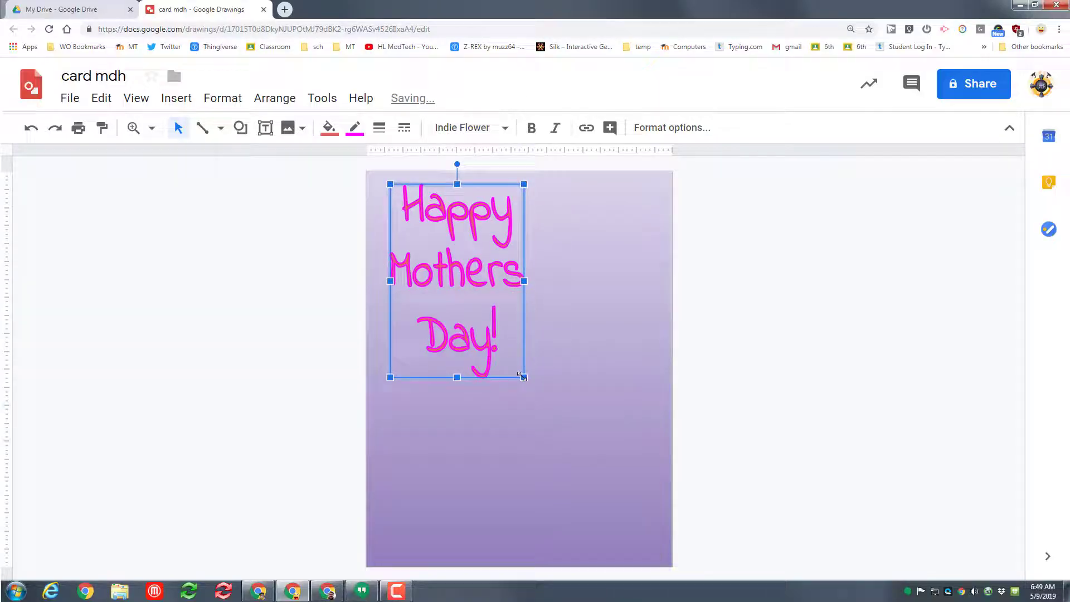
pyautogui.click(456, 128)
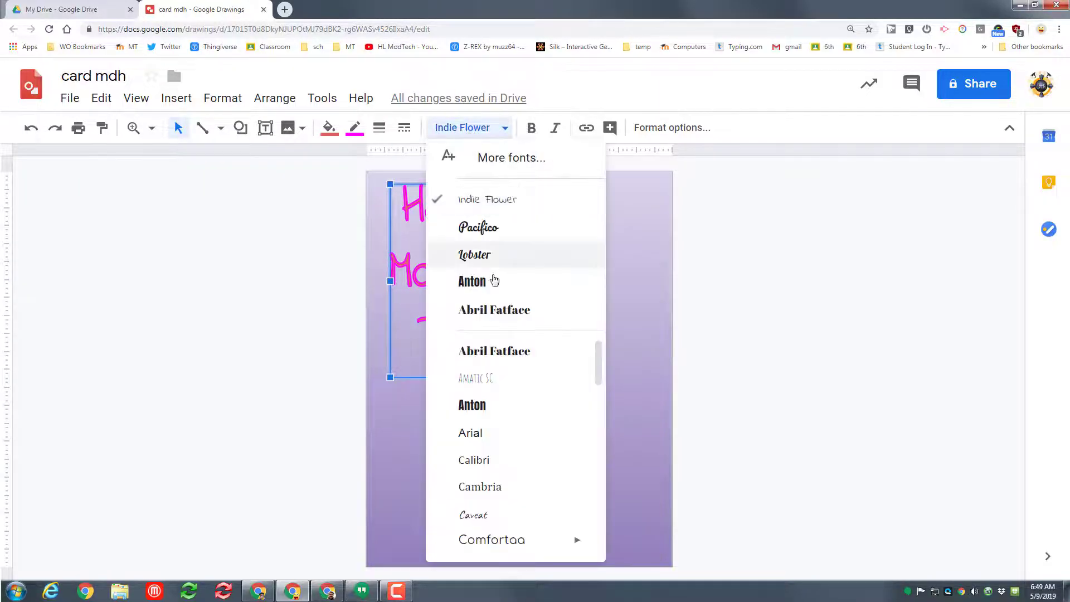
pyautogui.click(463, 285)
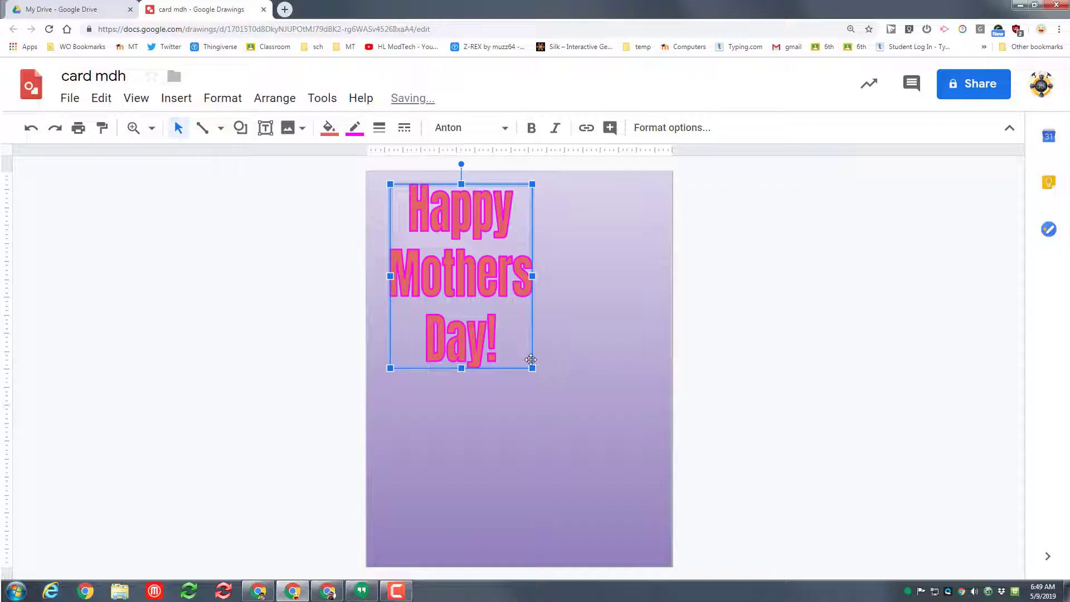
pyautogui.moveTo(532, 369); pyautogui.dragTo(556, 388)
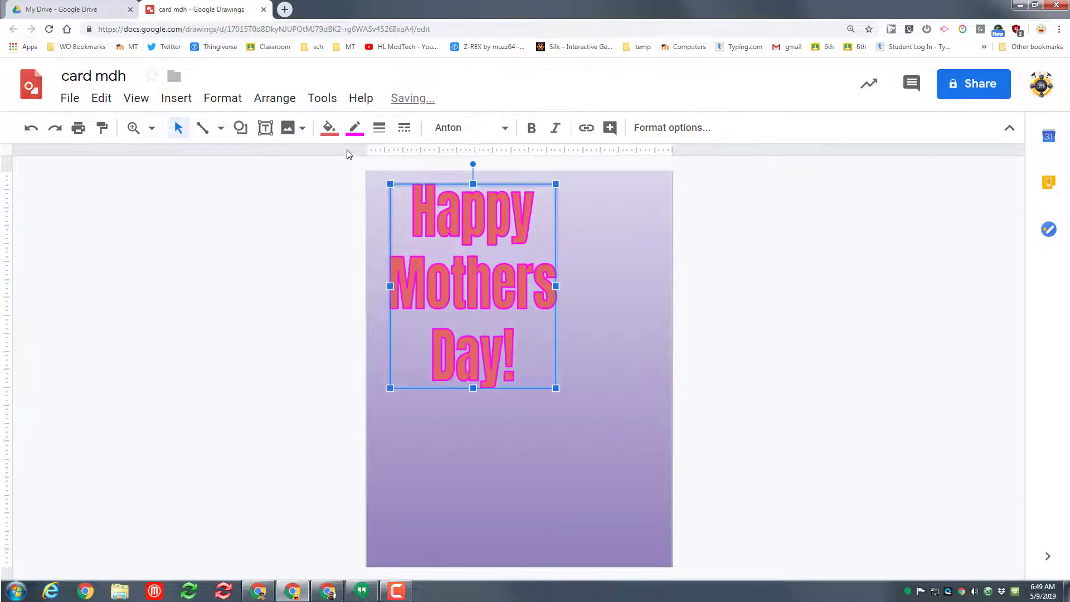
pyautogui.click(329, 127)
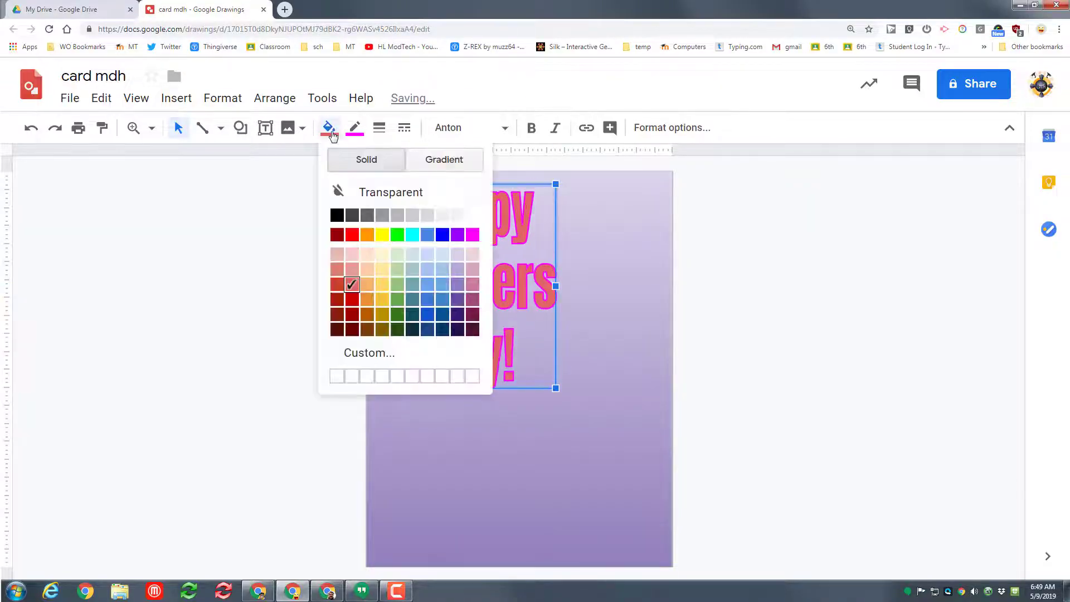
pyautogui.click(472, 235)
pyautogui.click(329, 128)
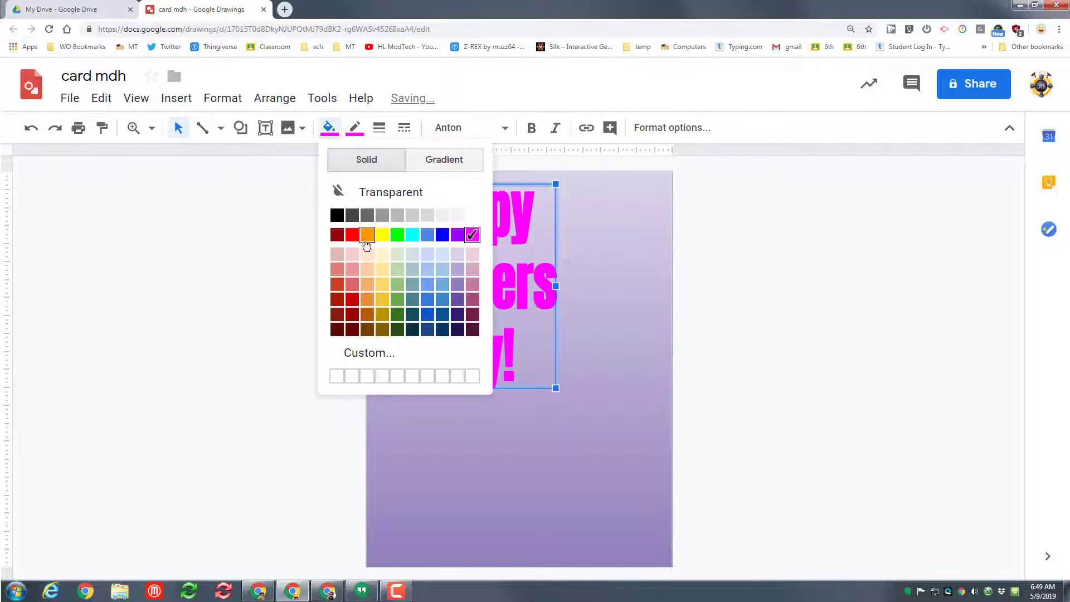
pyautogui.click(427, 235)
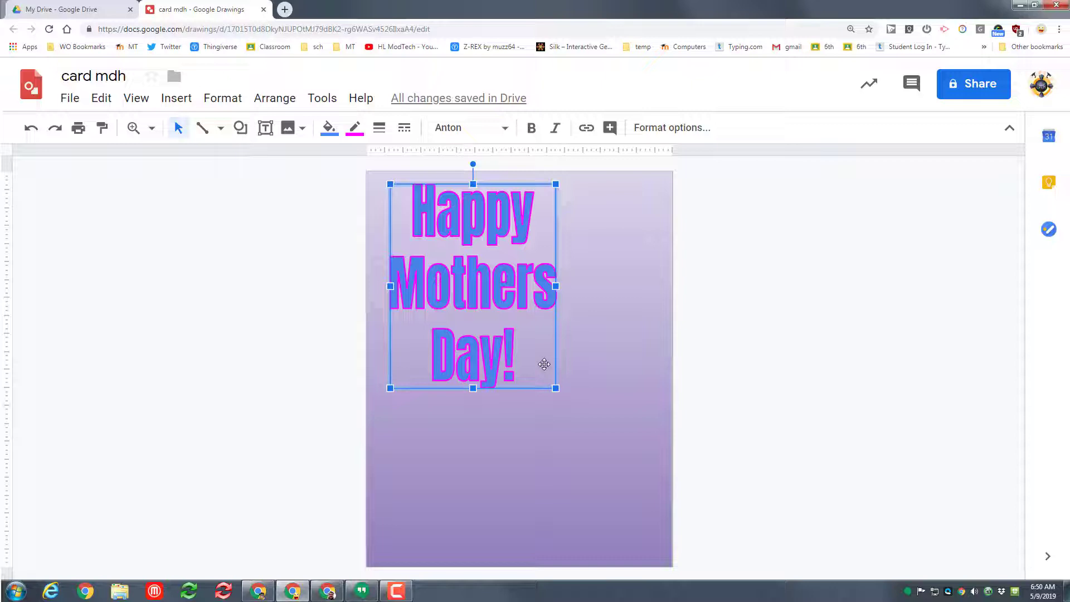
# - Search the web for 'heart' and insert the double red outline hearts picture
pyautogui.click(580, 281)
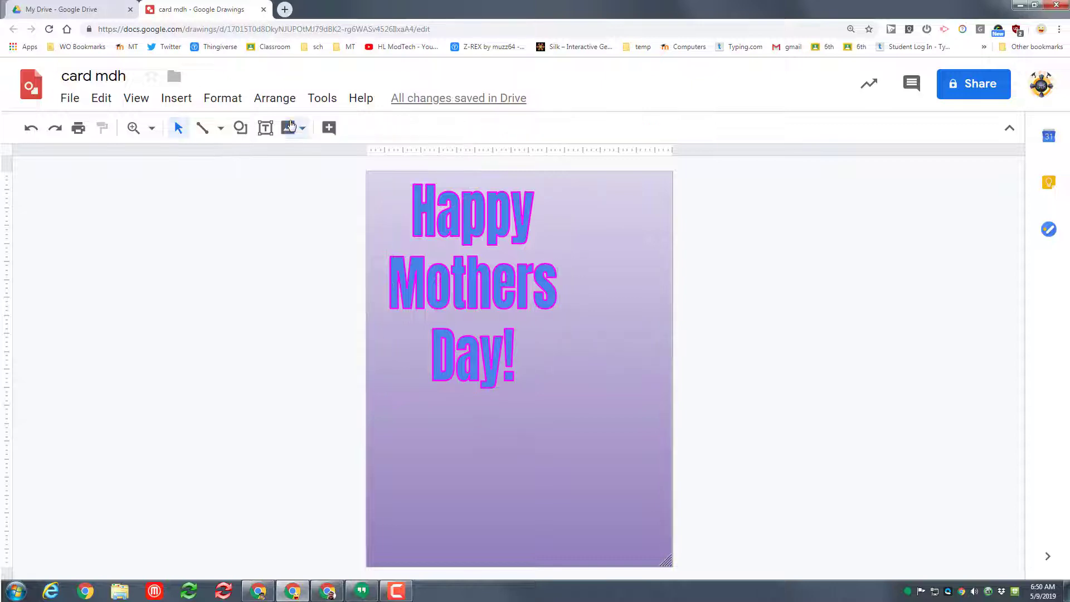
pyautogui.click(289, 127)
pyautogui.click(329, 190)
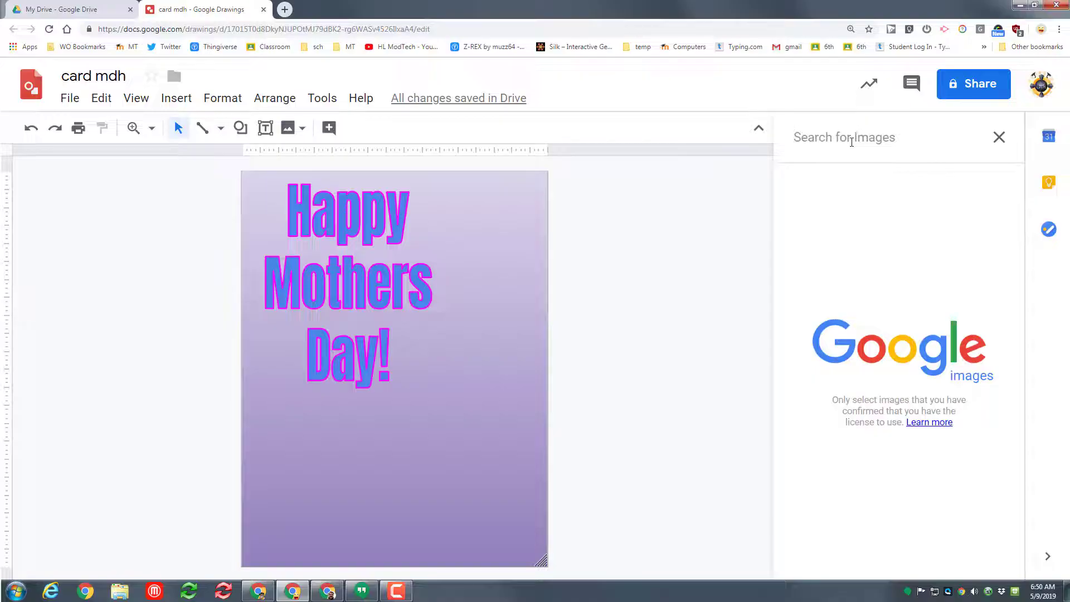
pyautogui.write('hear')
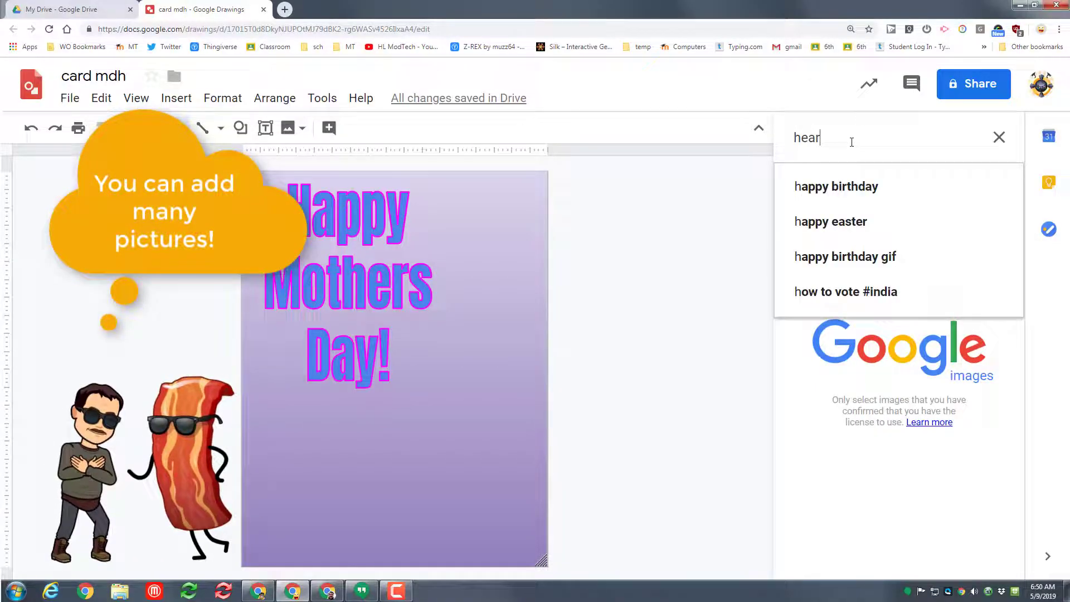
pyautogui.write('t')
pyautogui.press('Return')
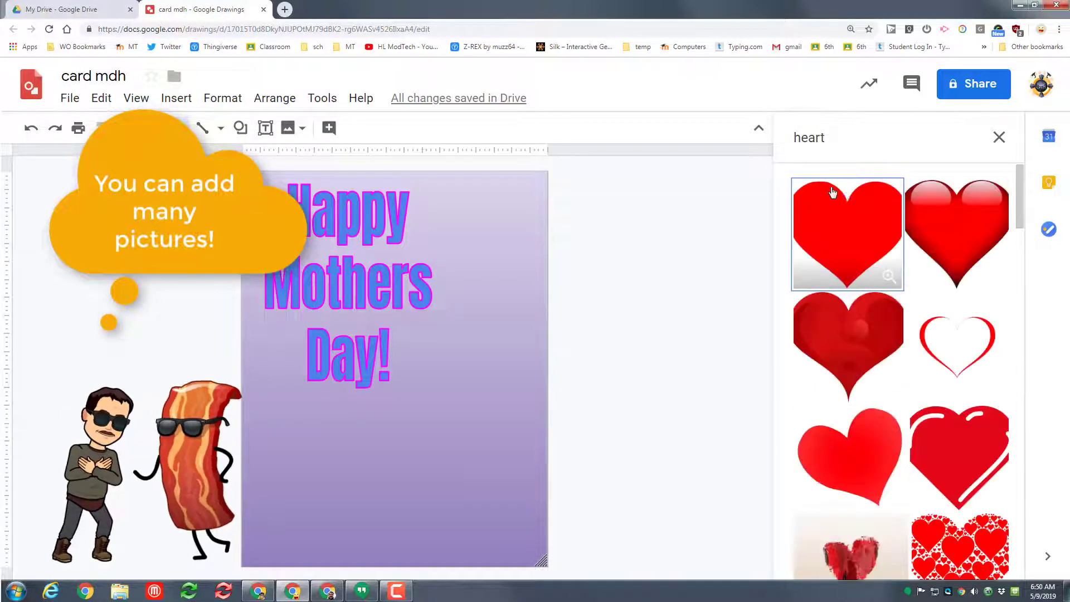
pyautogui.moveTo(1018, 196); pyautogui.dragTo(1021, 226)
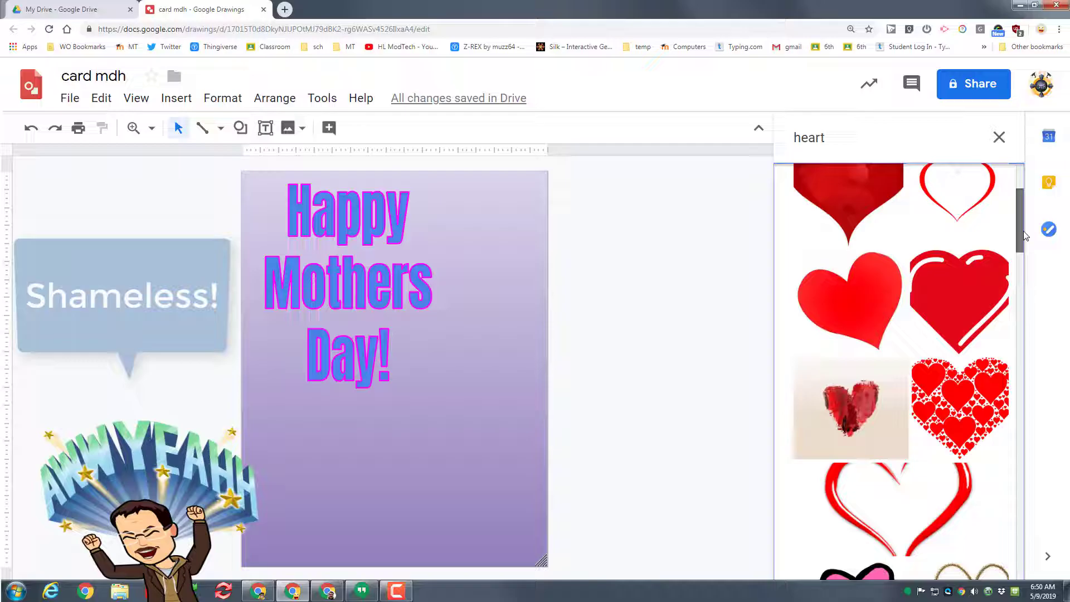
pyautogui.moveTo(1022, 225); pyautogui.dragTo(1017, 311)
pyautogui.click(849, 344)
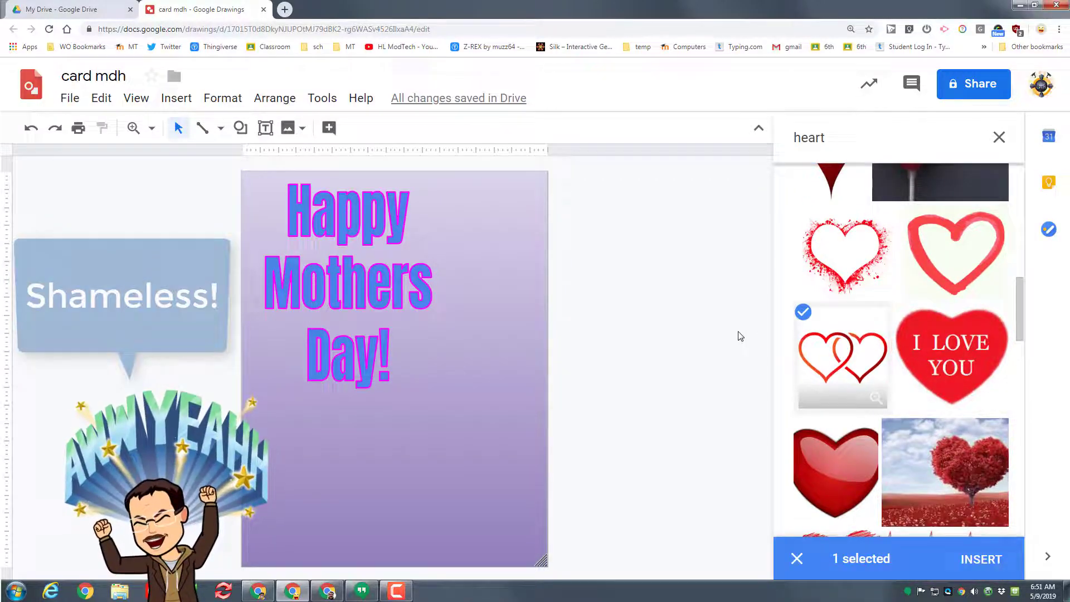
pyautogui.click(973, 559)
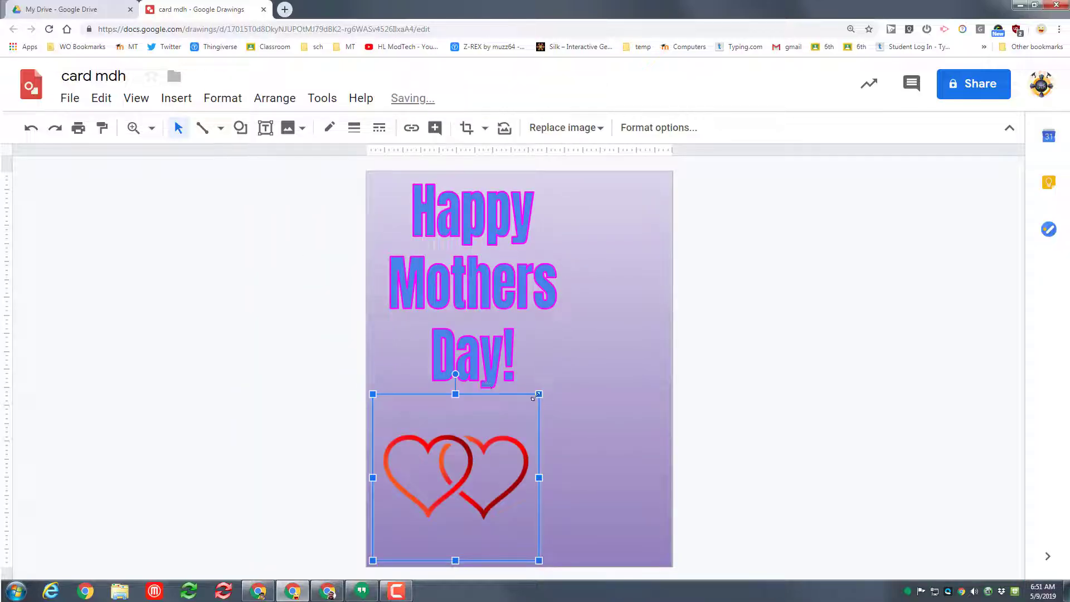
# - Shrink the hearts picture, overlap it with 'Mothers', and send it to back
pyautogui.moveTo(538, 394); pyautogui.dragTo(608, 218)
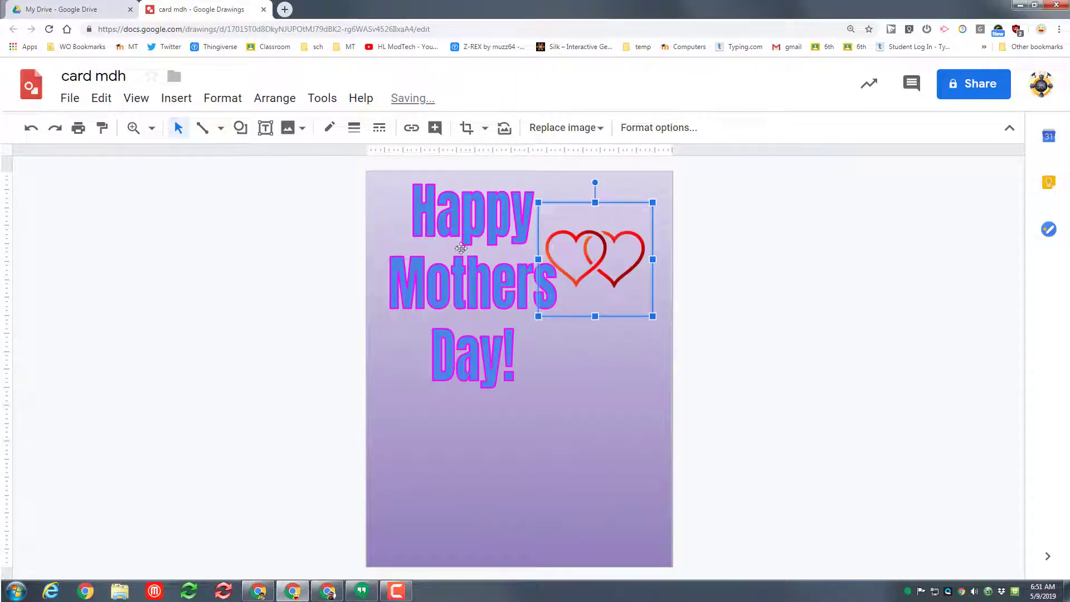
pyautogui.moveTo(551, 251); pyautogui.dragTo(512, 251)
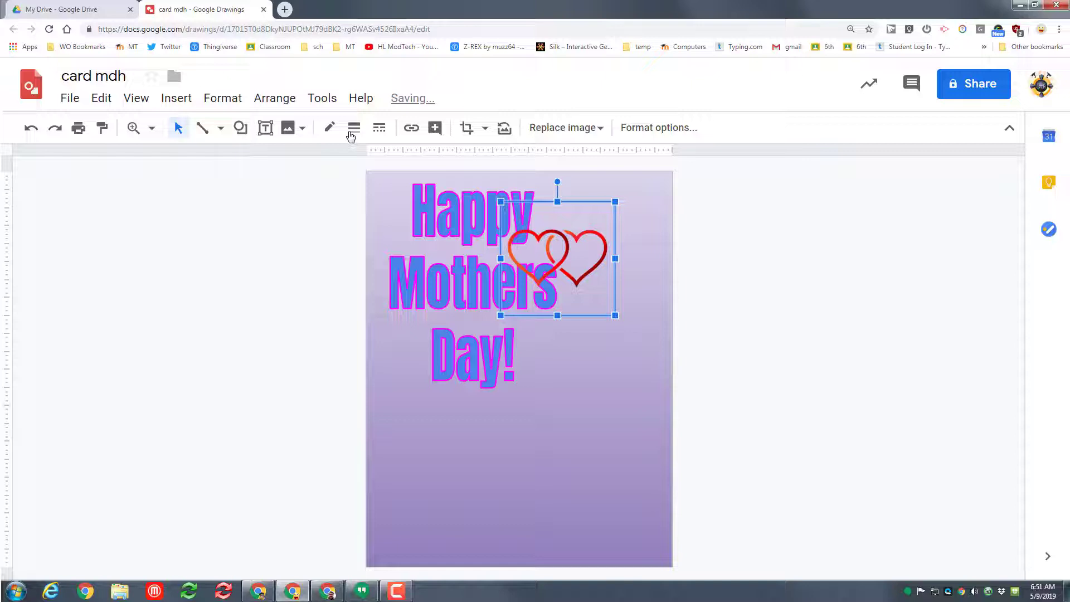
pyautogui.click(273, 98)
pyautogui.moveTo(312, 132)
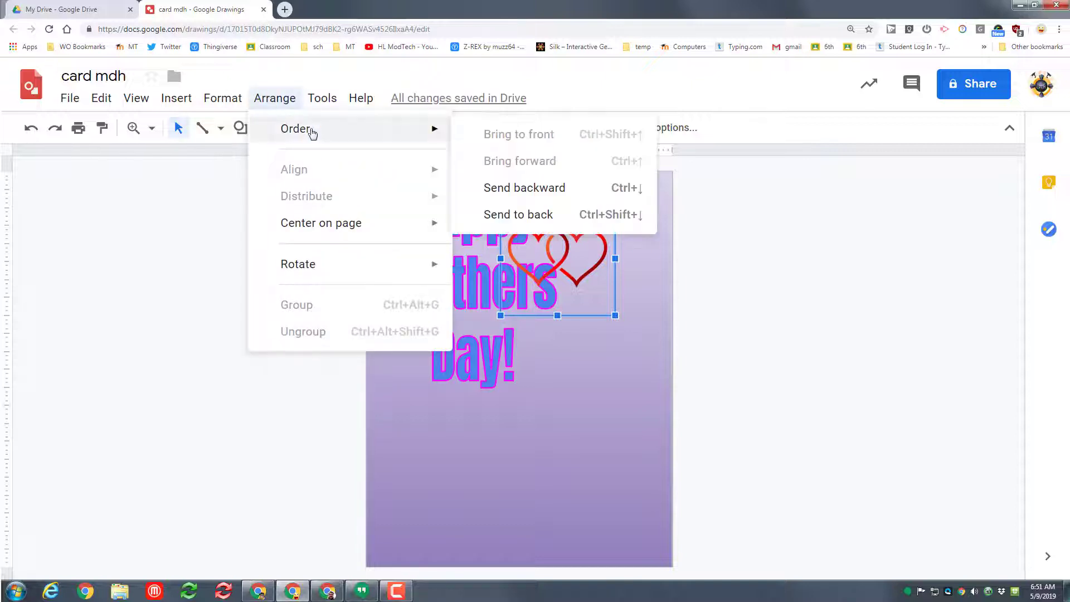
pyautogui.click(502, 215)
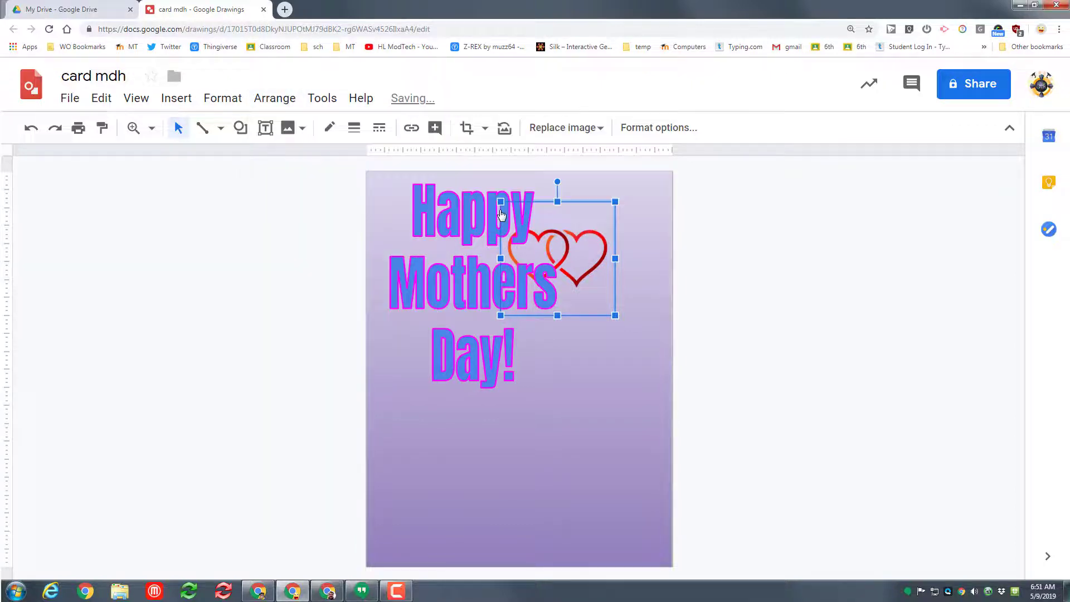
# - Enlarge the hearts picture, reposition it and tilt it slightly clockwise
pyautogui.moveTo(615, 316); pyautogui.dragTo(683, 384)
pyautogui.moveTo(604, 294); pyautogui.dragTo(577, 277)
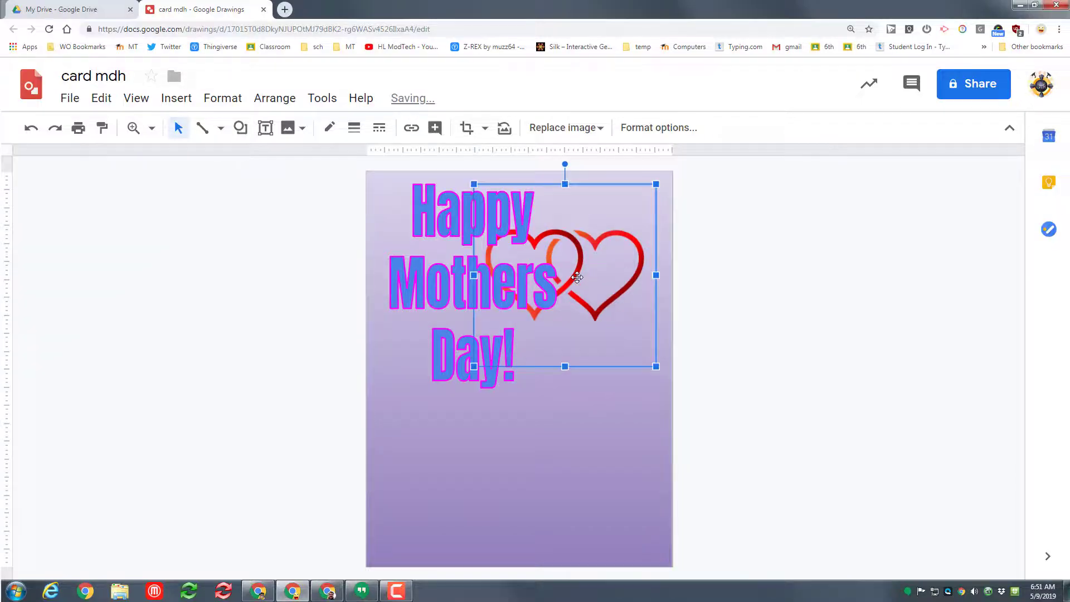
pyautogui.moveTo(564, 164); pyautogui.dragTo(591, 167)
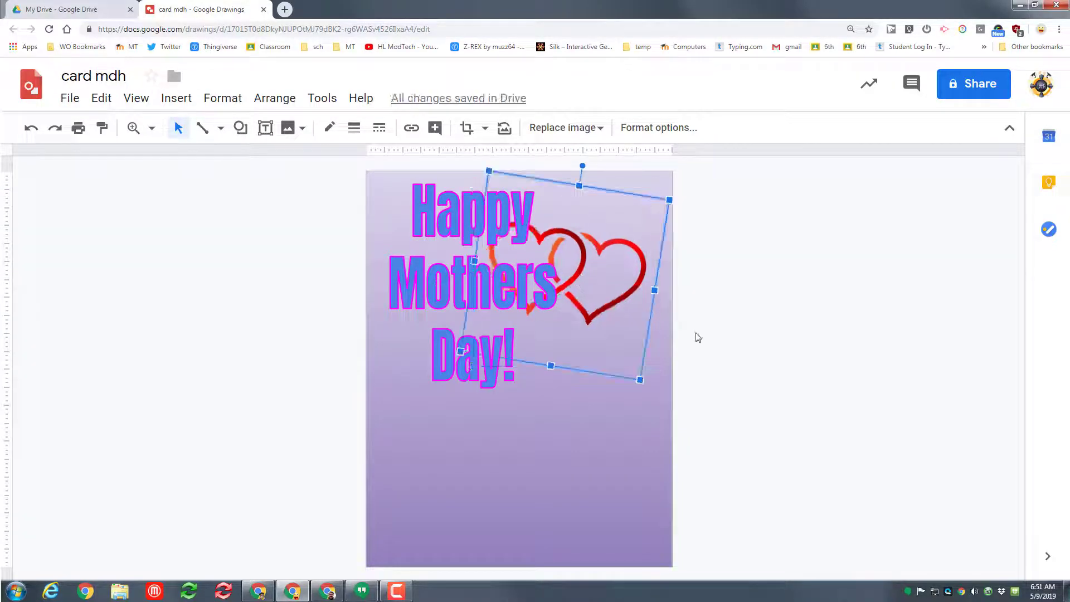
pyautogui.click(697, 334)
pyautogui.click(609, 320)
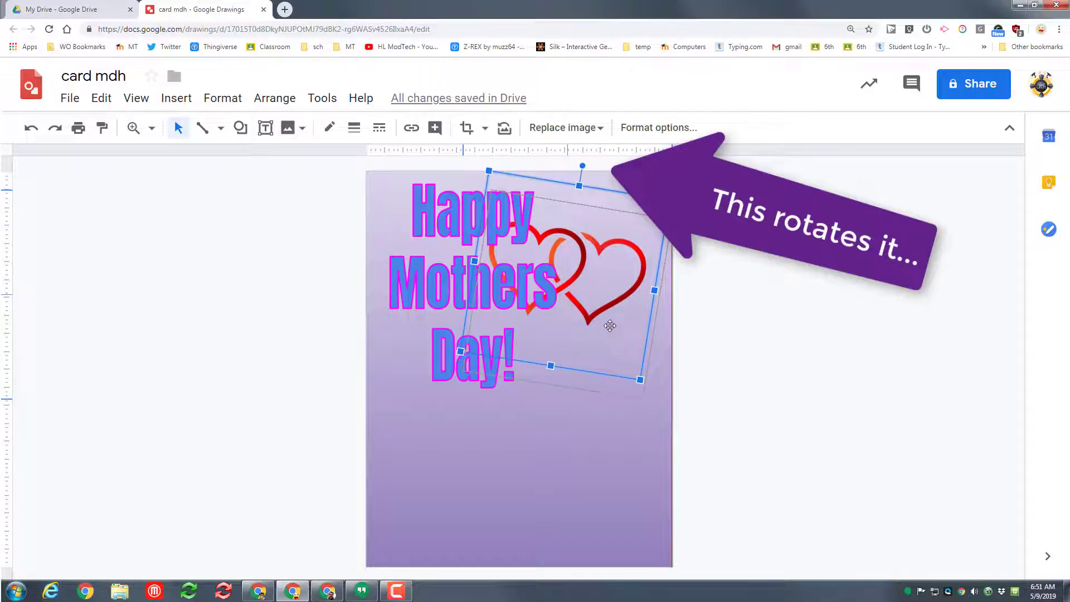
pyautogui.moveTo(609, 320); pyautogui.dragTo(612, 338)
# - Draw a text box in the lower half and type 'You are the star that guides me daily!…'
pyautogui.click(174, 100)
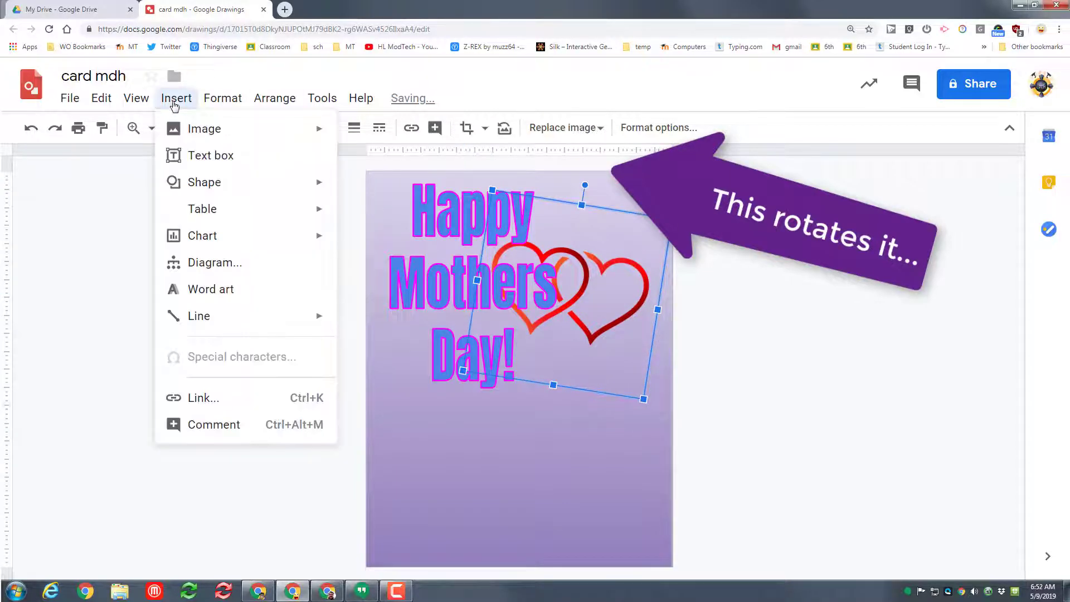
pyautogui.click(198, 157)
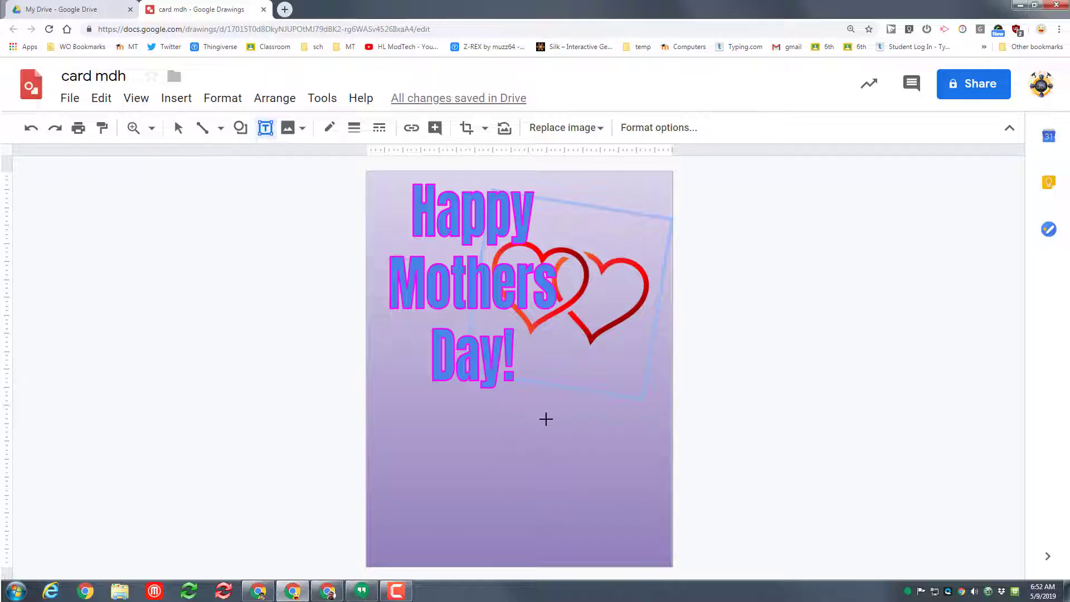
pyautogui.moveTo(758, 440); pyautogui.dragTo(512, 410)
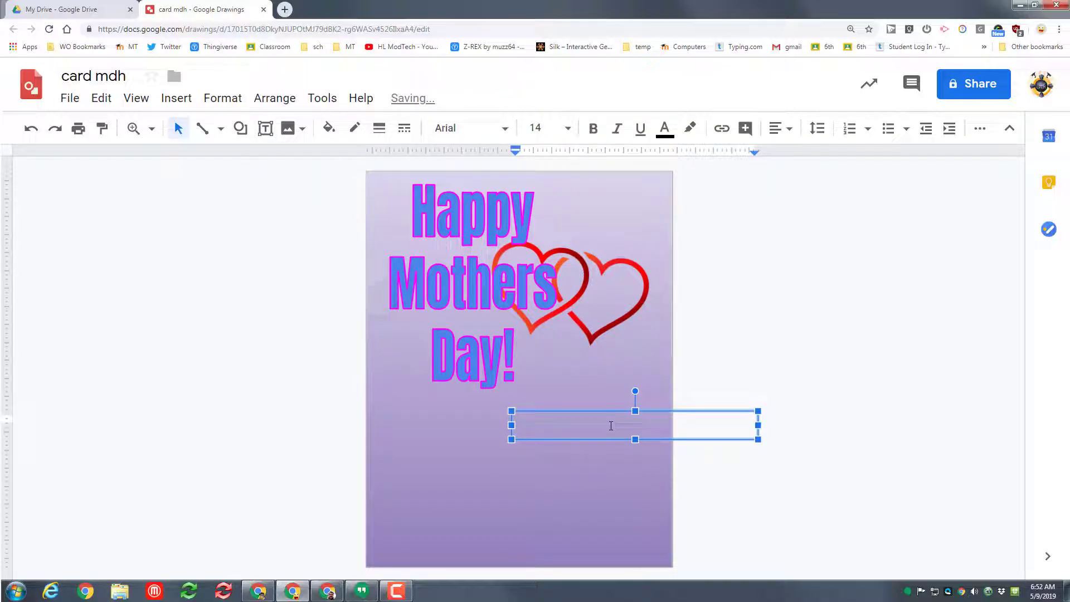
pyautogui.write('You are the star that guides me daily! Thanks for shining so bright and always being there for me!!!')
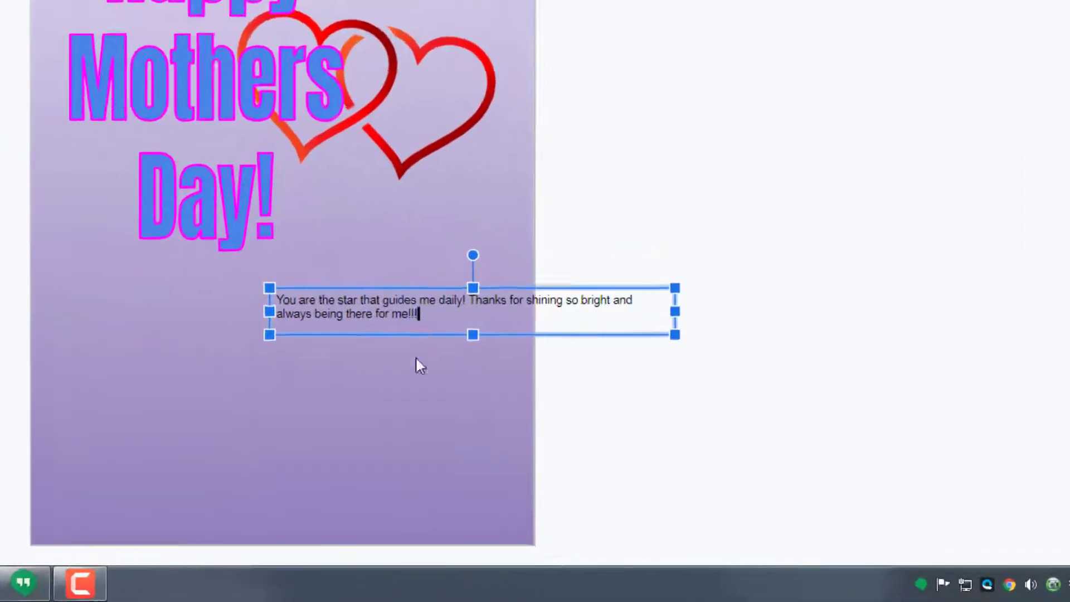
pyautogui.moveTo(657, 311); pyautogui.dragTo(460, 467)
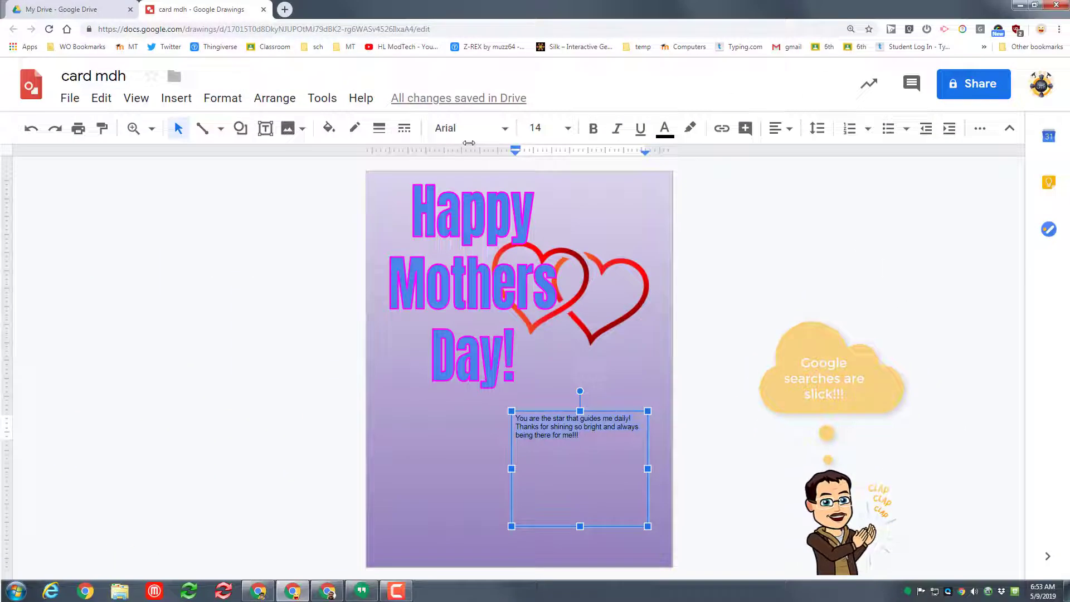
# - Format the message as Arial bold 18 pt, centred, in white
pyautogui.click(454, 128)
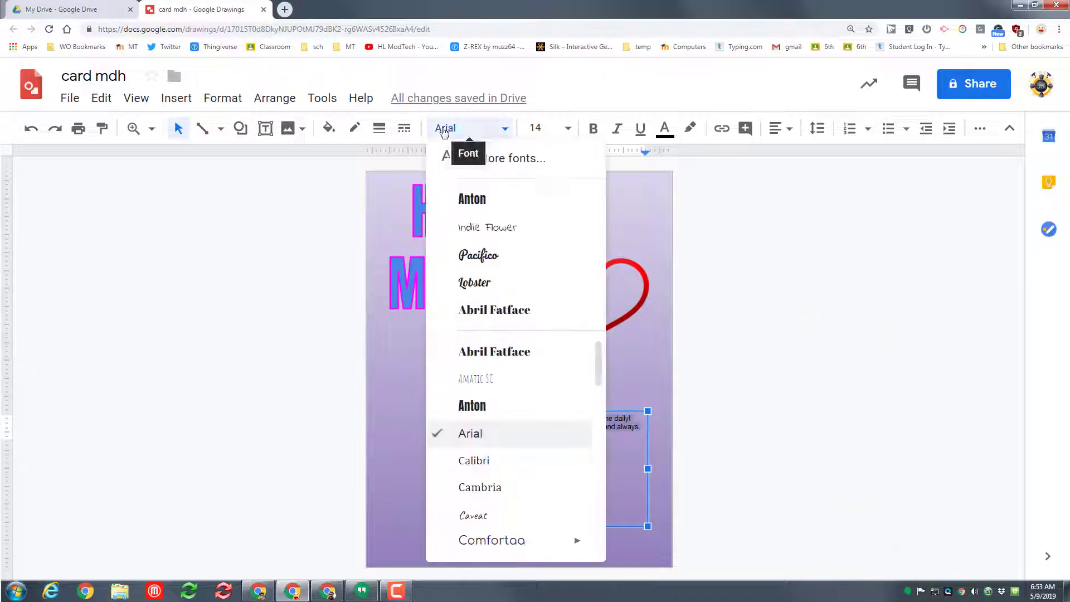
pyautogui.click(470, 433)
pyautogui.click(593, 129)
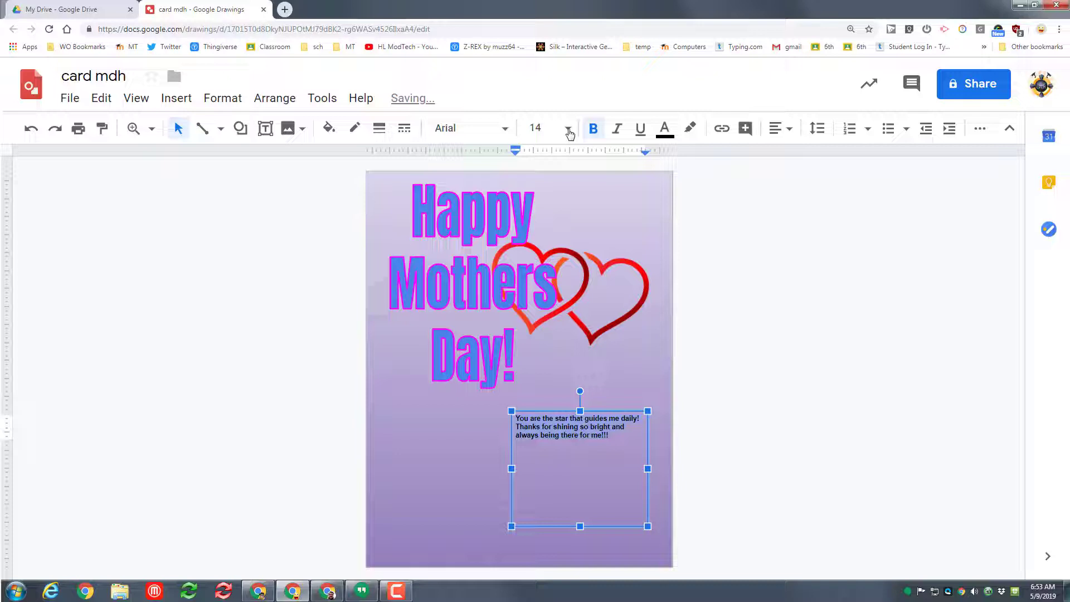
pyautogui.click(564, 132)
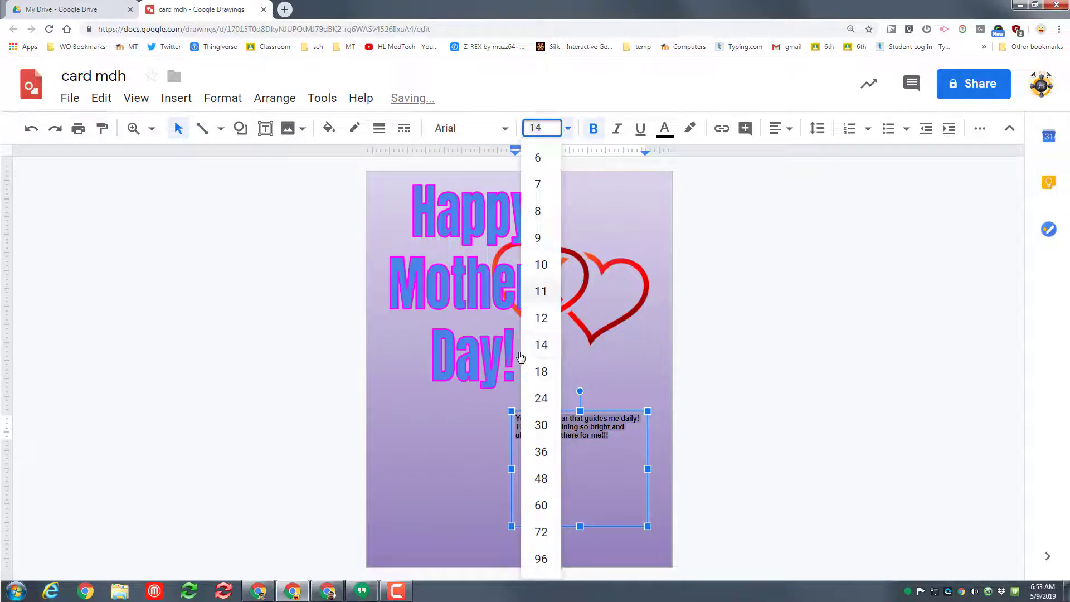
pyautogui.click(538, 370)
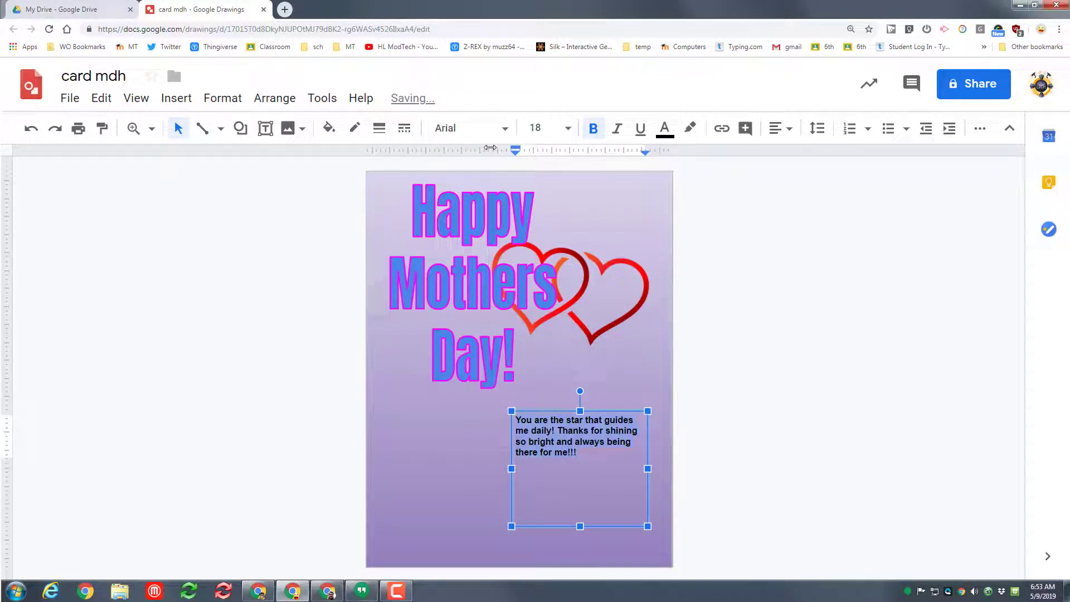
pyautogui.click(776, 130)
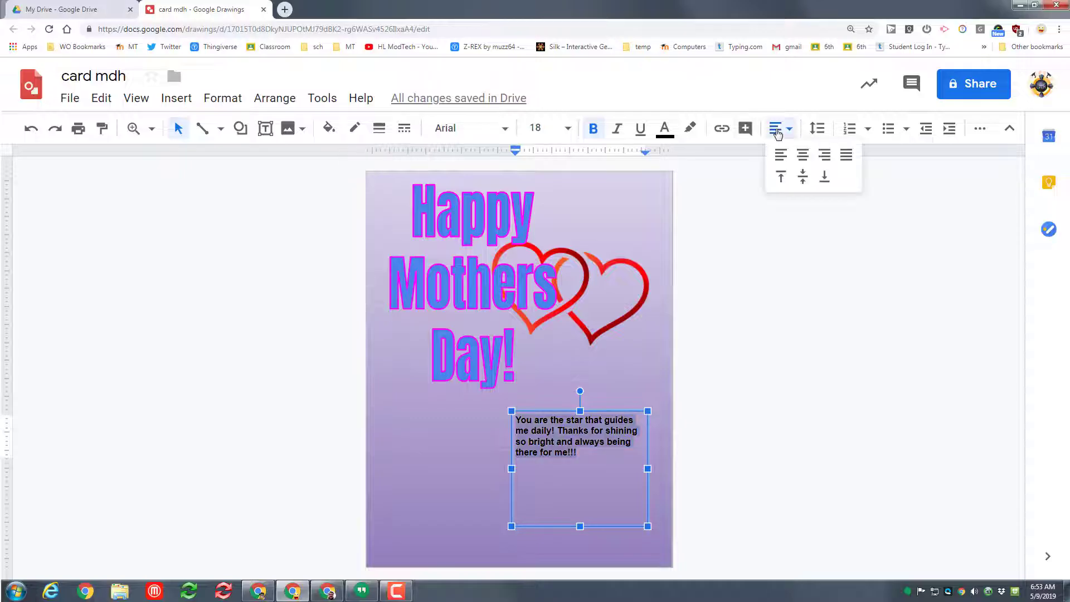
pyautogui.click(803, 156)
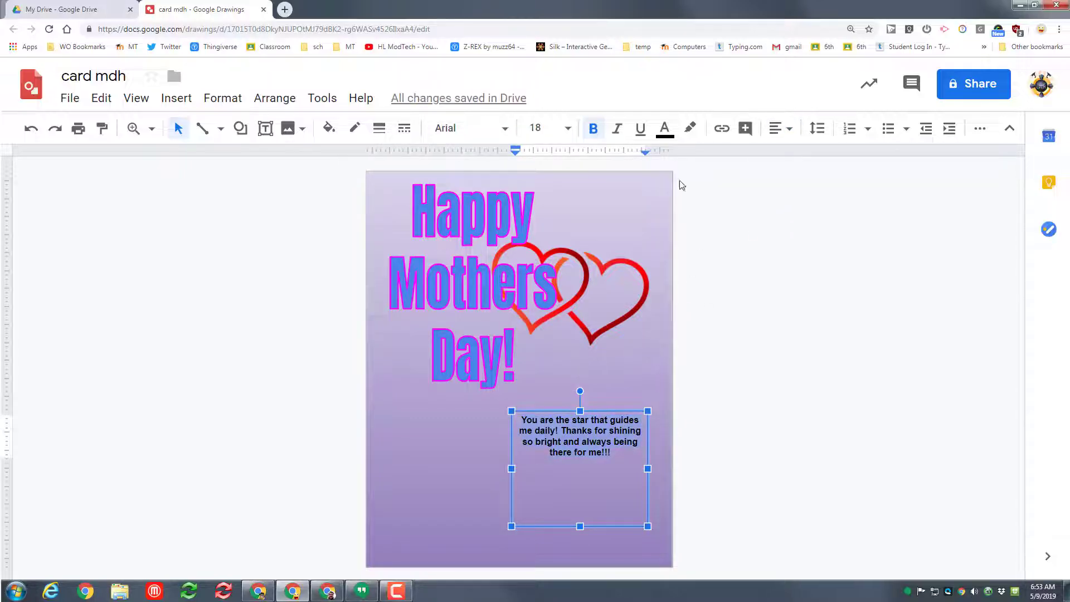
pyautogui.click(665, 128)
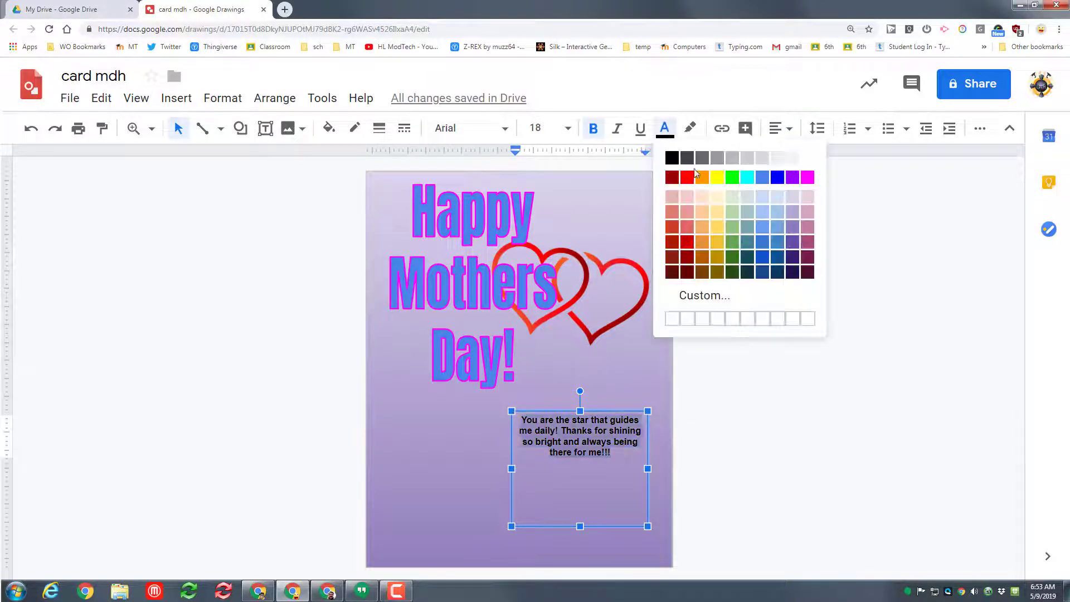
pyautogui.click(806, 159)
pyautogui.click(438, 476)
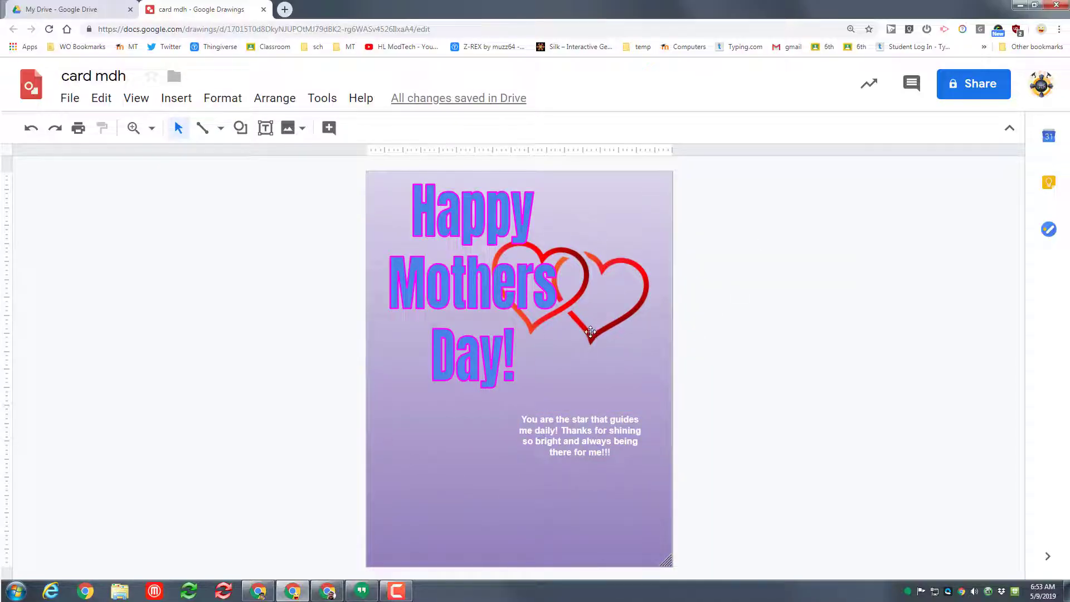
# - Nudge the hearts picture slightly down and select the Happy Mothers Day! title
pyautogui.moveTo(590, 338); pyautogui.dragTo(623, 341)
pyautogui.click(461, 407)
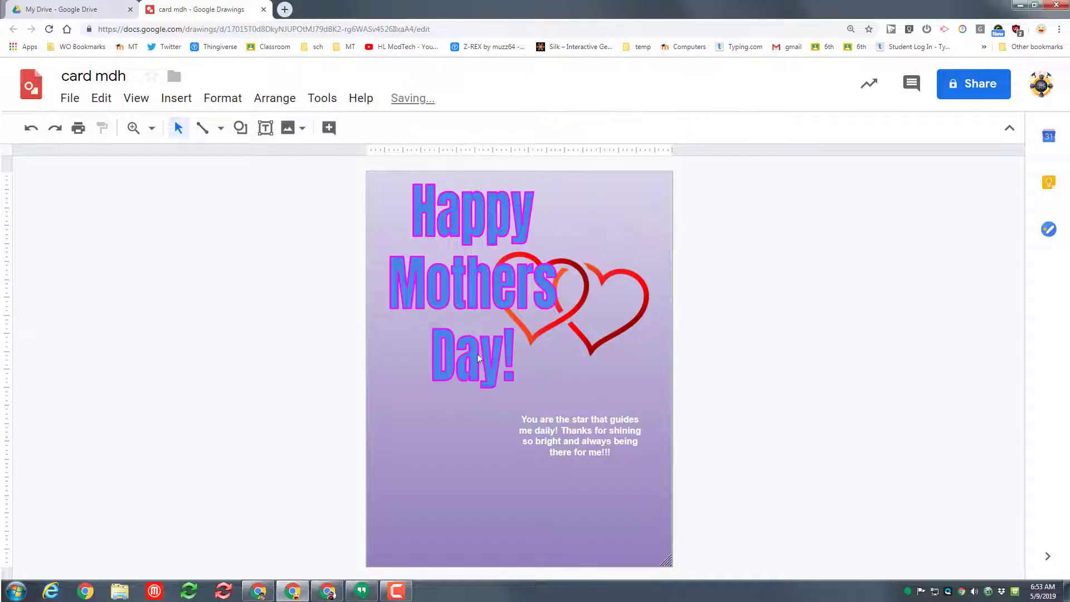
pyautogui.click(472, 353)
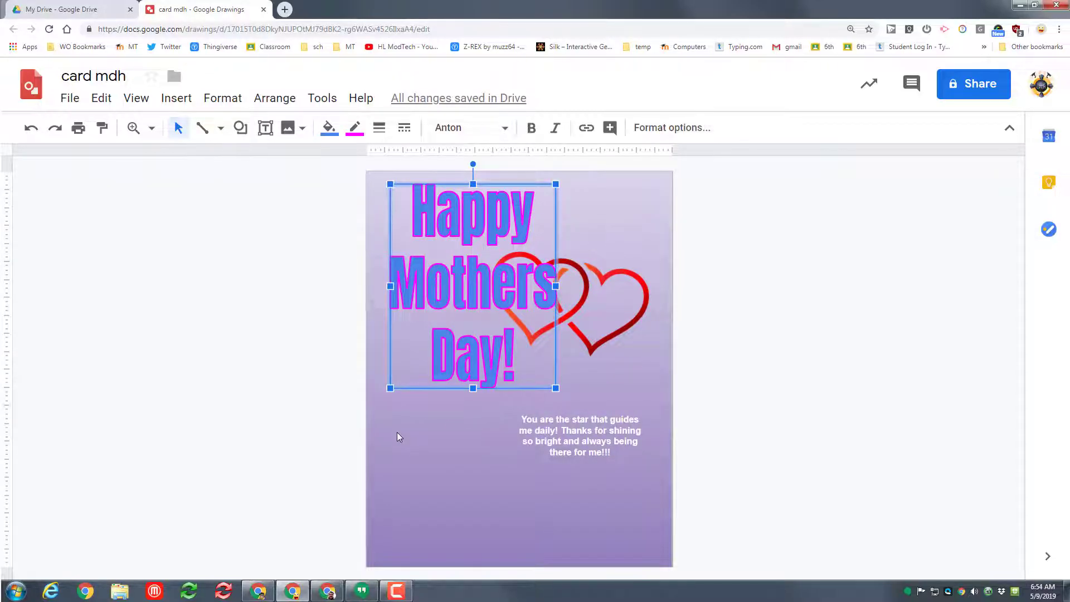
pyautogui.press('z')
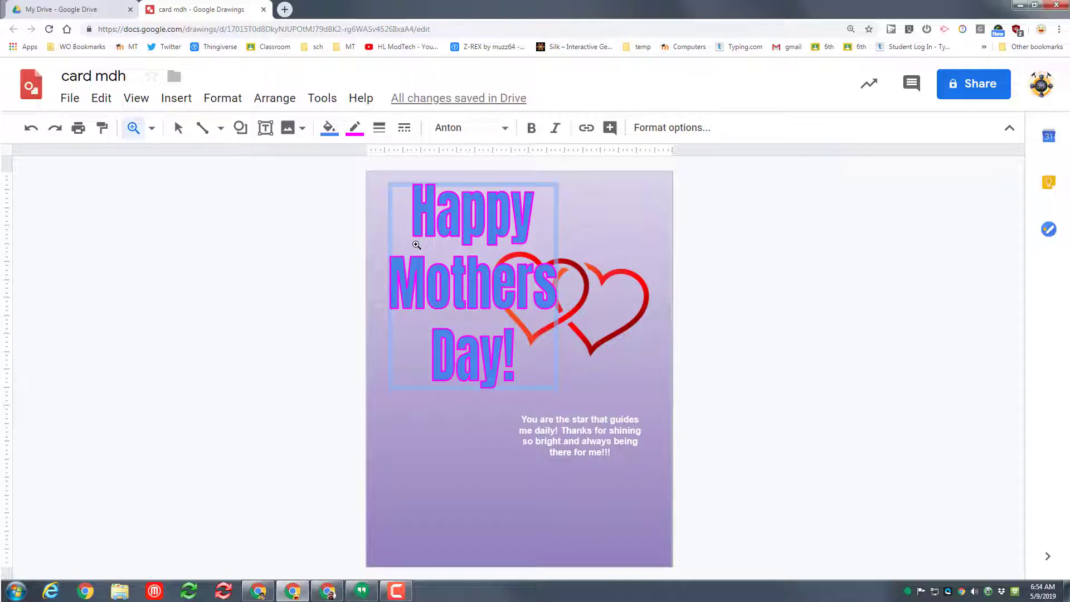
# - Add 'Love' plus the sender's name as Pacifico word art, shrunk and set below the message
pyautogui.click(169, 102)
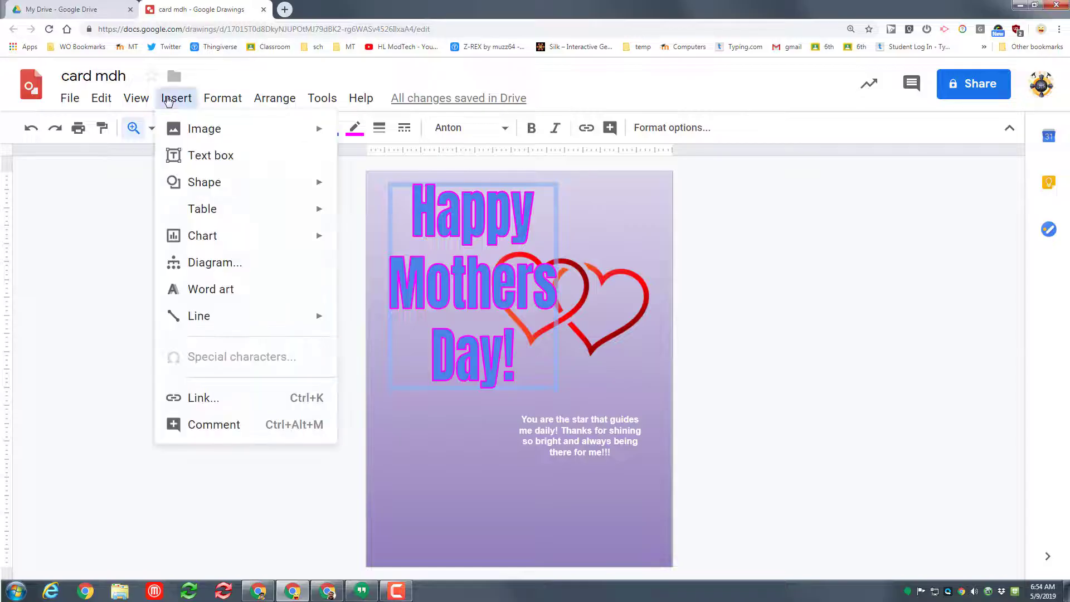
pyautogui.click(208, 288)
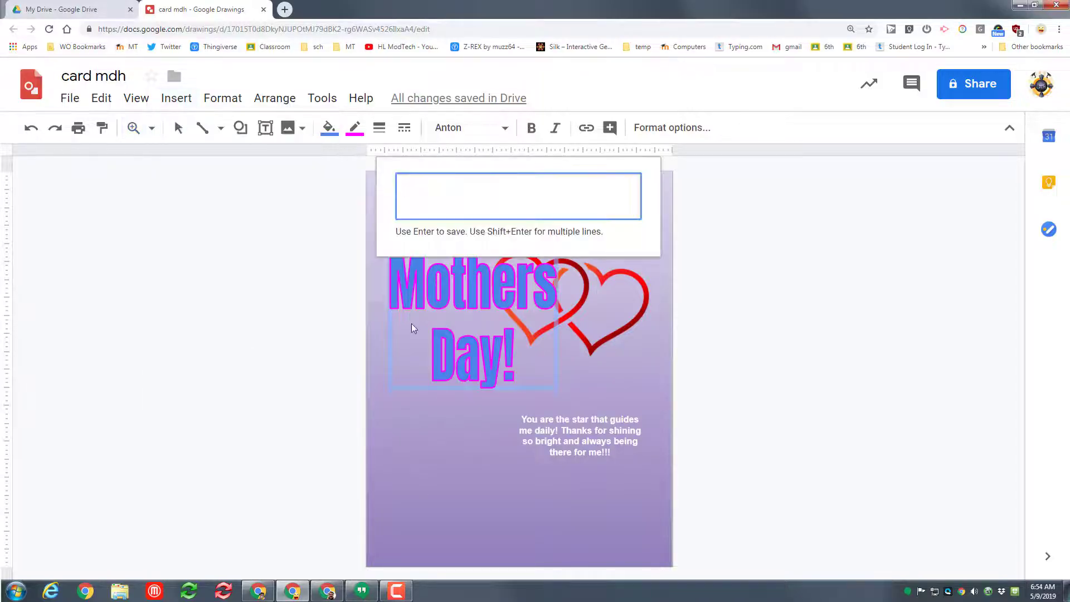
pyautogui.write('Love Mike')
pyautogui.press('Return')
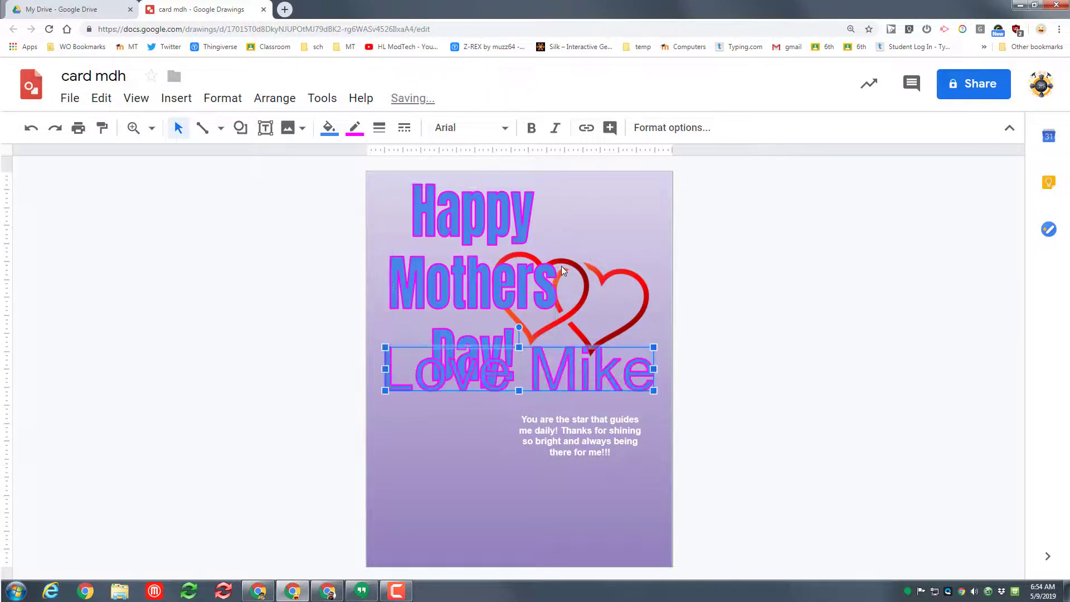
pyautogui.click(470, 128)
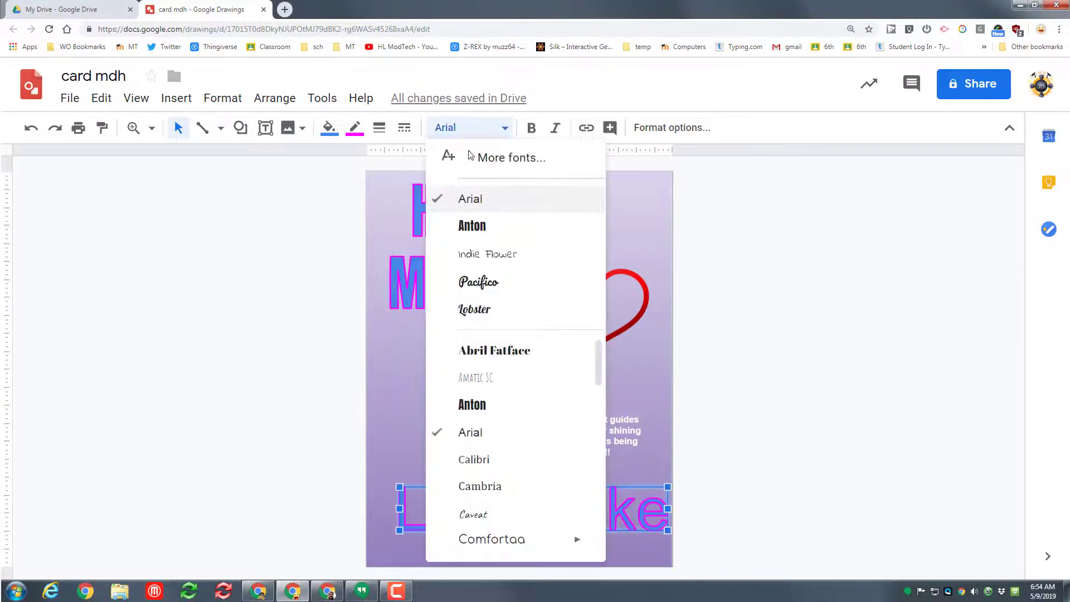
pyautogui.click(477, 283)
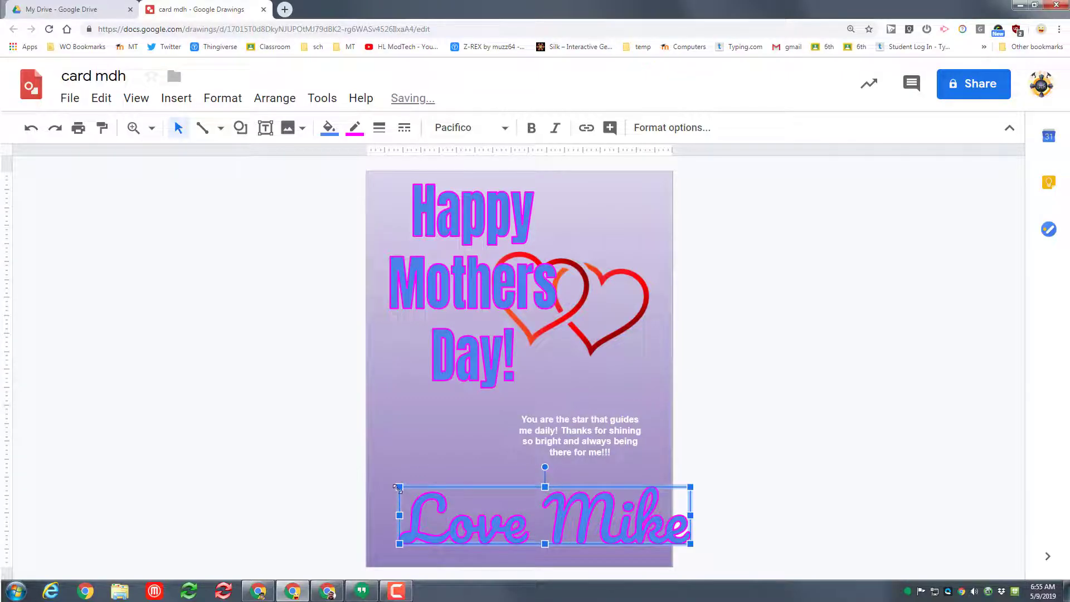
pyautogui.moveTo(397, 488); pyautogui.dragTo(517, 492)
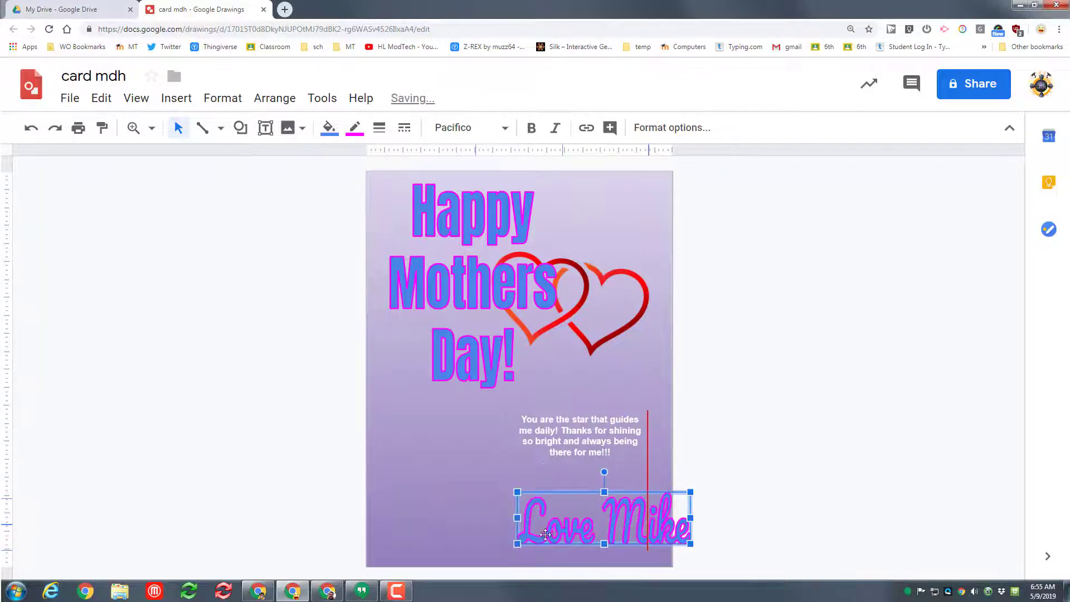
pyautogui.moveTo(546, 535); pyautogui.dragTo(504, 528)
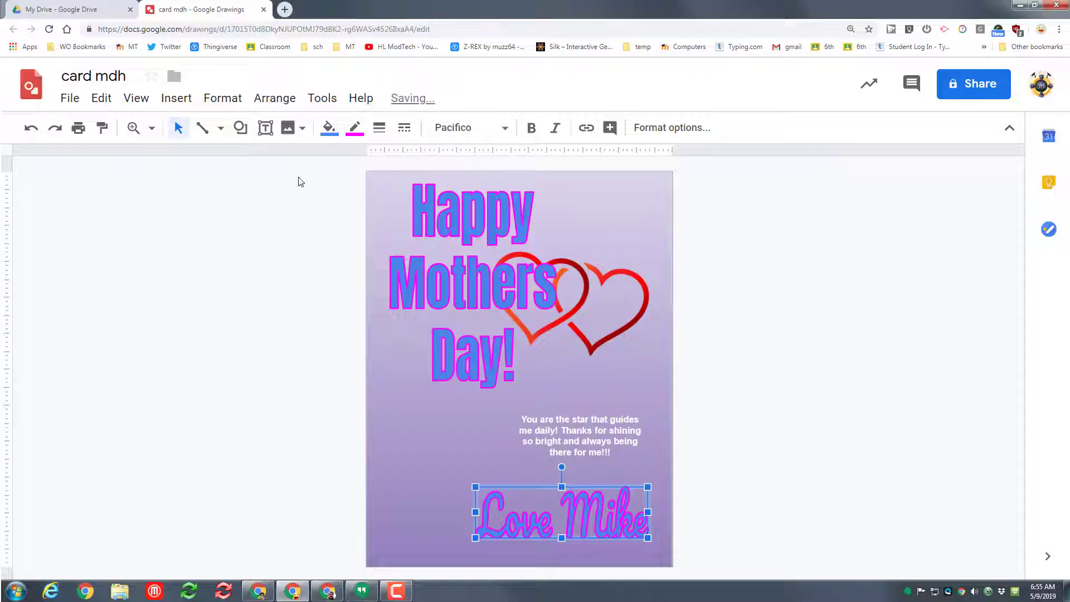
# - Outline the signature in green and split it into two lines: 'Love,' then the name
pyautogui.click(355, 128)
pyautogui.click(422, 205)
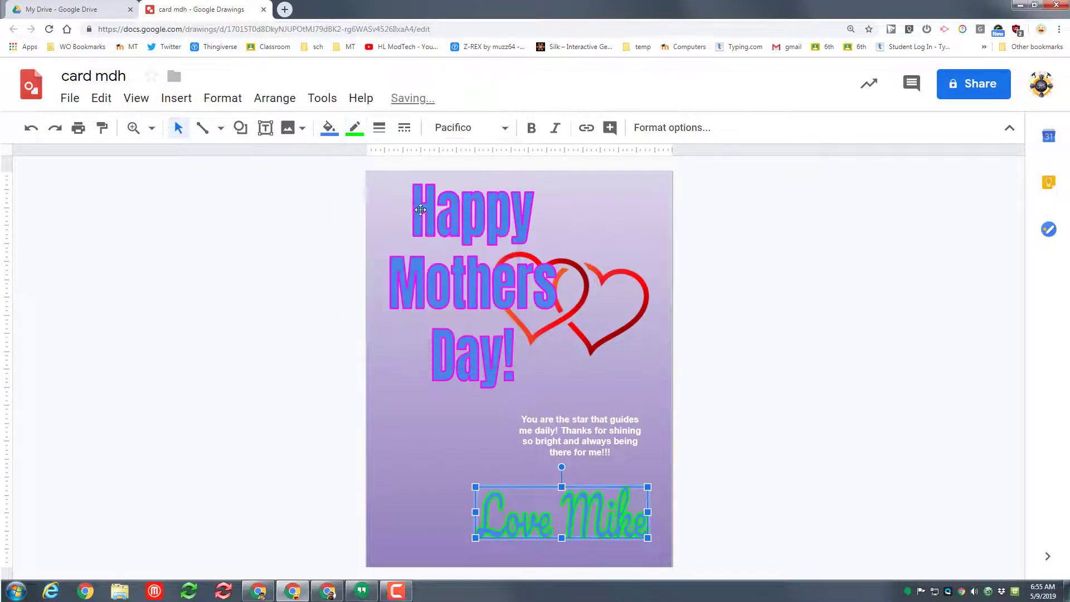
pyautogui.doubleClick(569, 509)
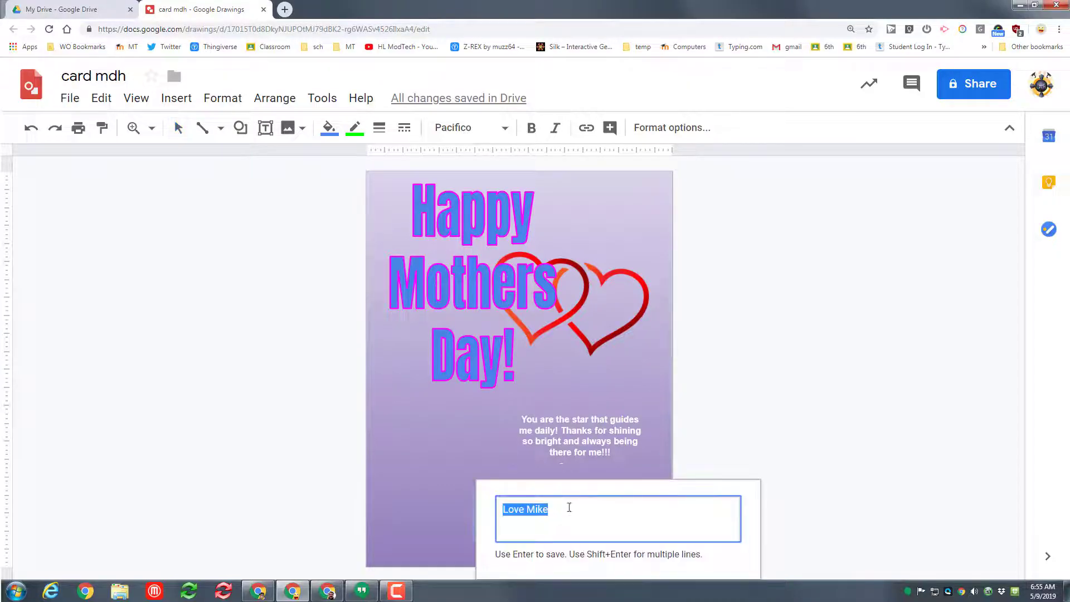
pyautogui.click(527, 510)
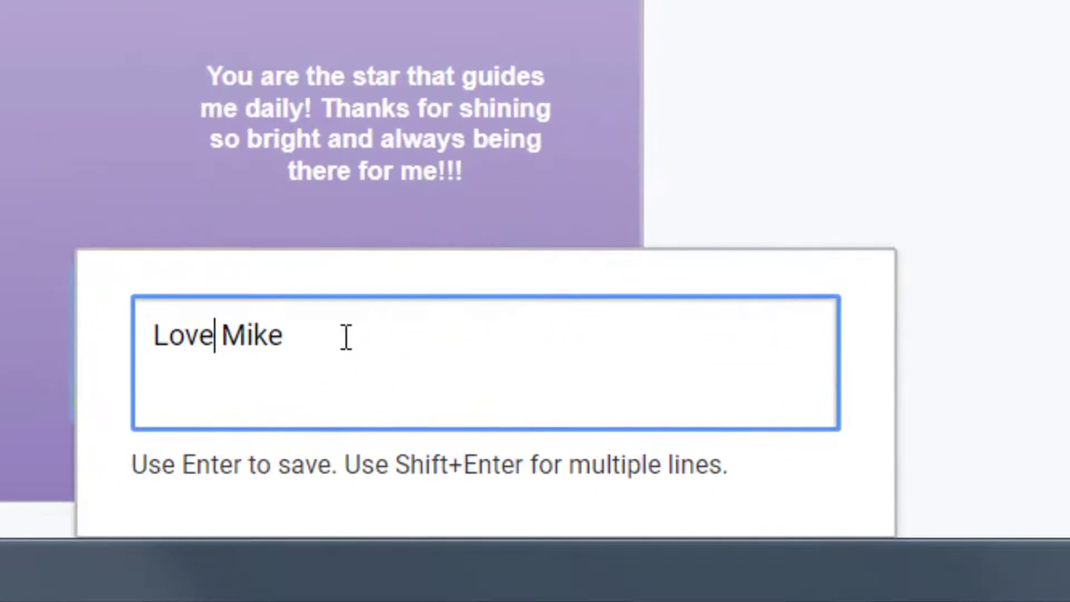
pyautogui.write(',')
pyautogui.hotkey('shift', 'Return')
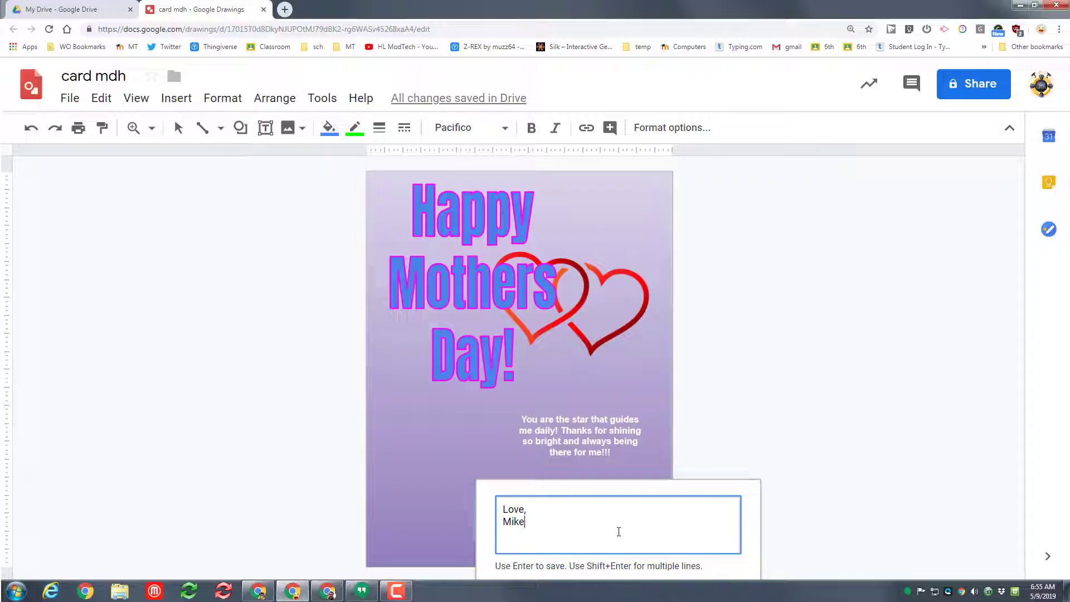
pyautogui.press('Return')
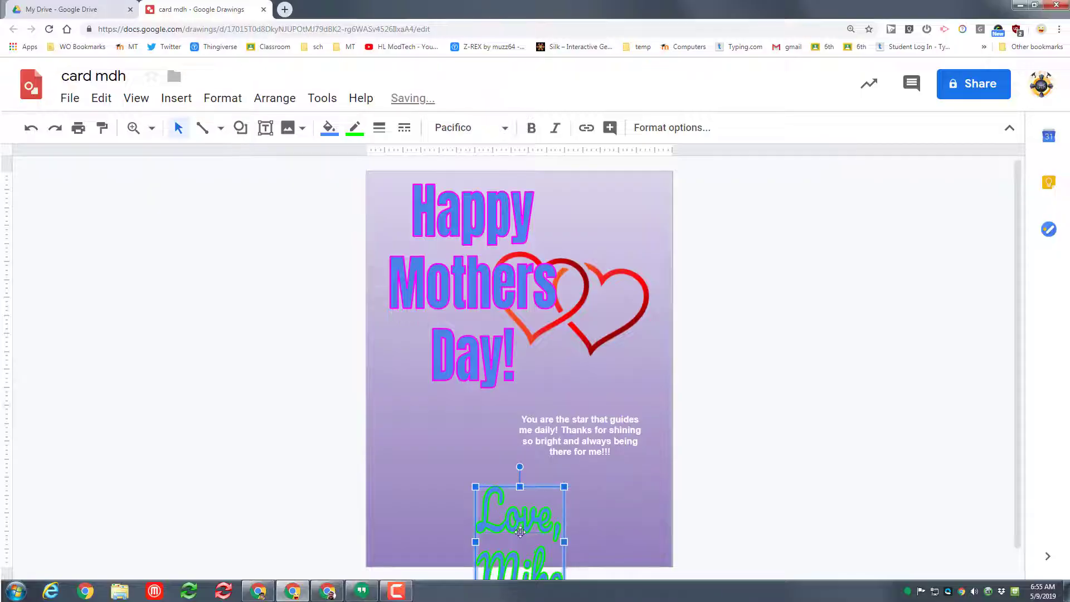
# - Move the message left under the title and raise the signature at the lower right
pyautogui.moveTo(602, 500); pyautogui.dragTo(606, 454)
pyautogui.click(510, 428)
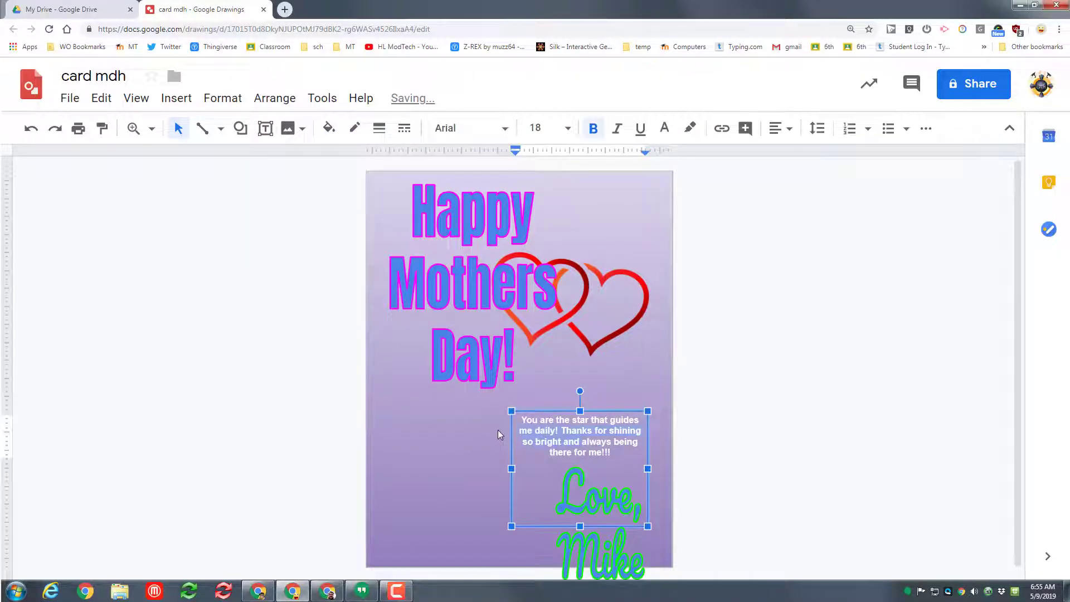
pyautogui.click(469, 444)
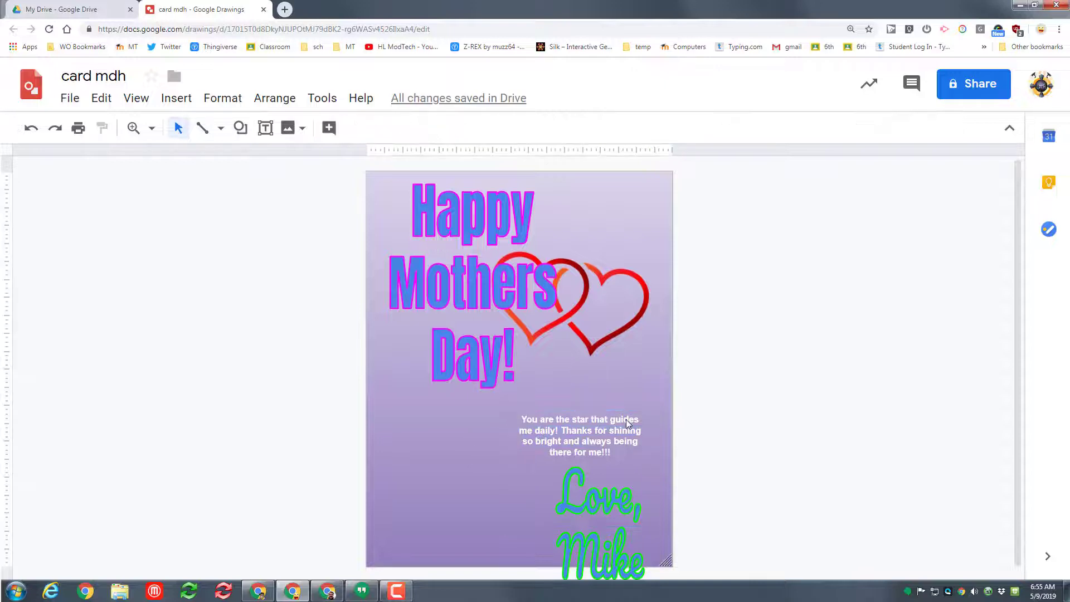
pyautogui.click(588, 422)
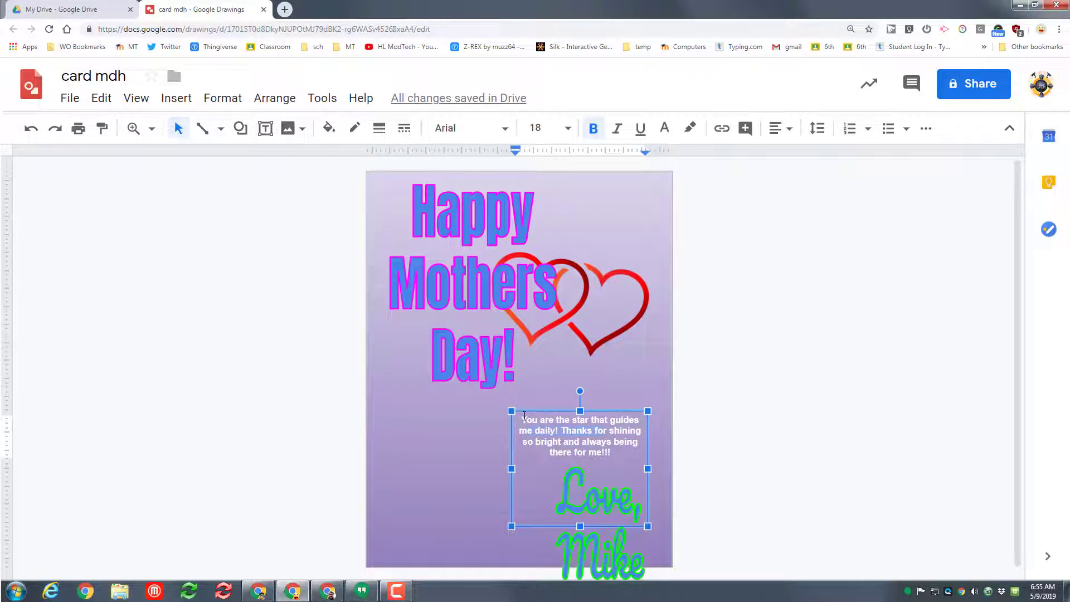
pyautogui.moveTo(528, 411); pyautogui.dragTo(422, 400)
pyautogui.click(577, 490)
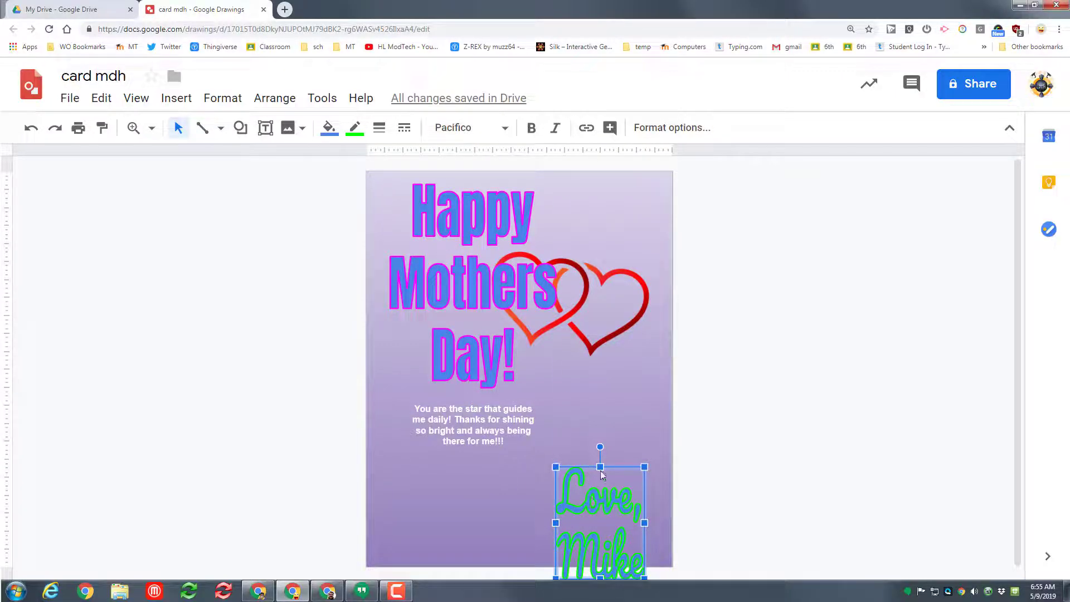
pyautogui.moveTo(602, 474); pyautogui.dragTo(599, 466)
pyautogui.click(530, 488)
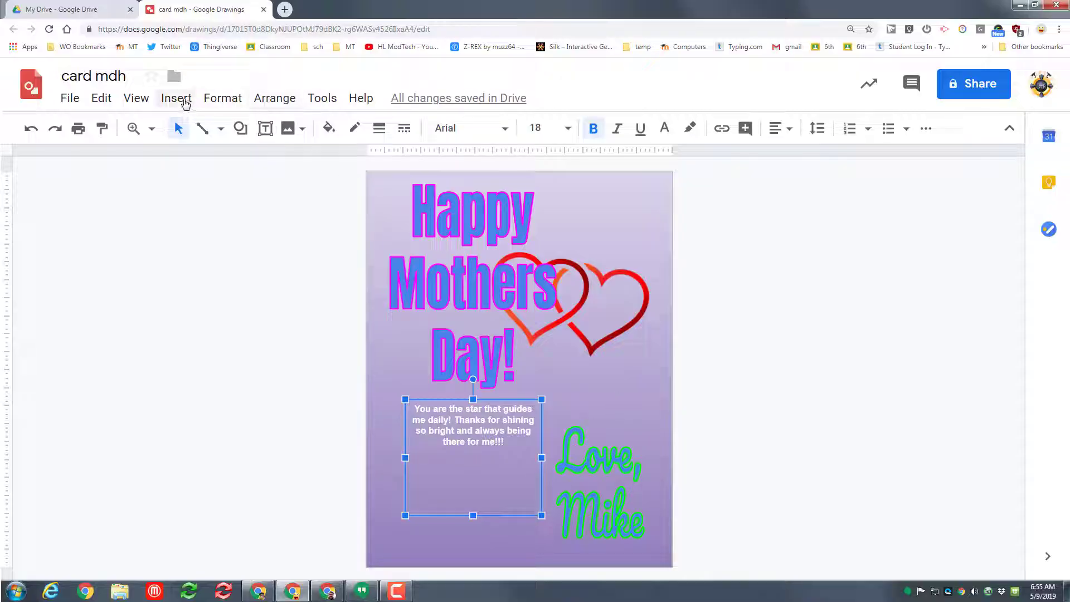
# - Draw a five-point star shape above the signature
pyautogui.click(186, 104)
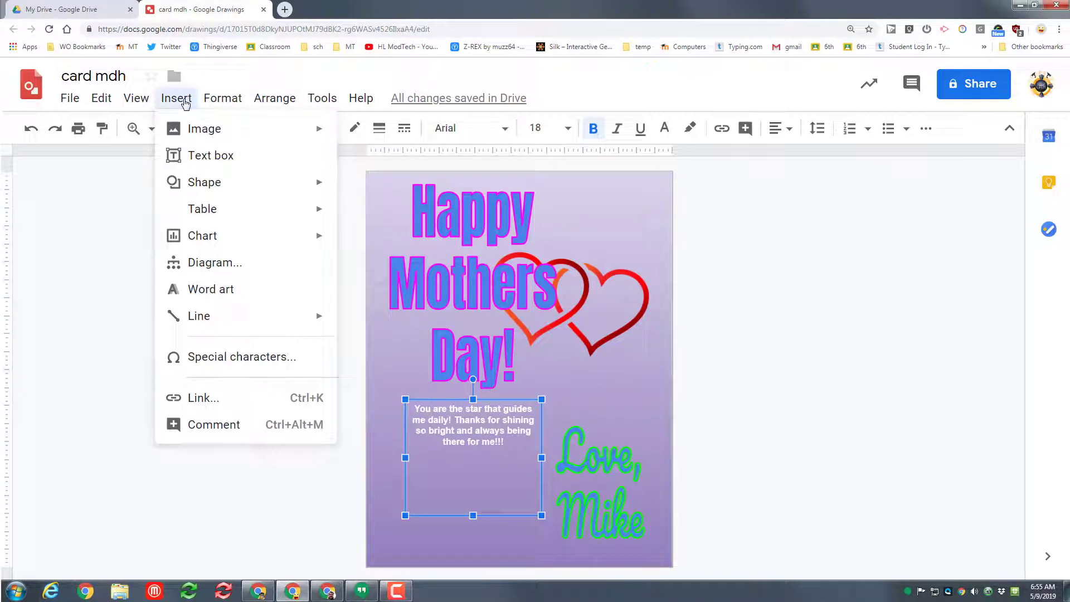
pyautogui.moveTo(206, 182)
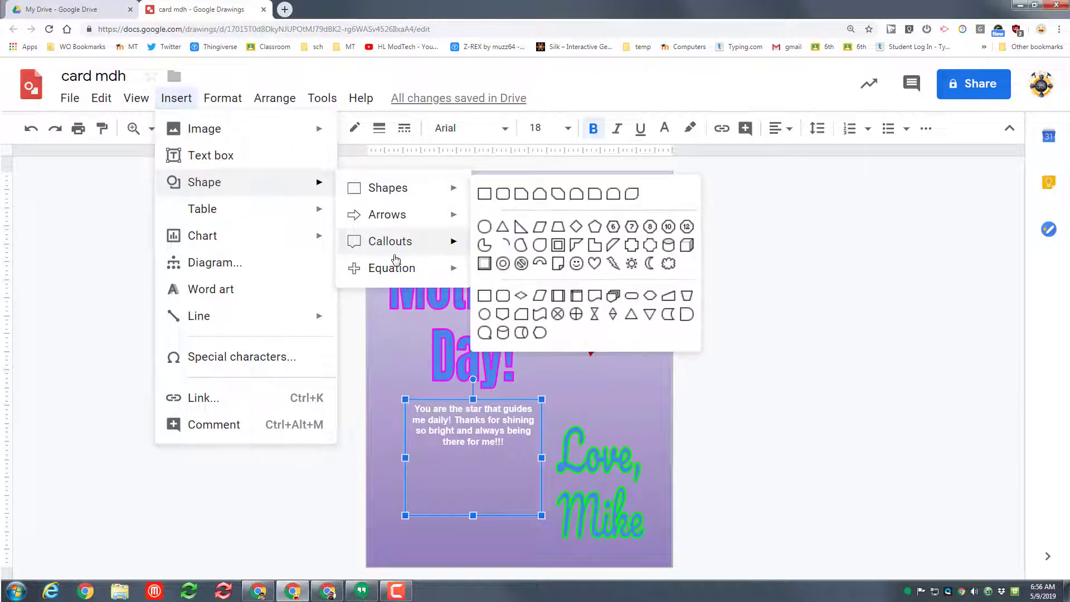
pyautogui.moveTo(383, 194)
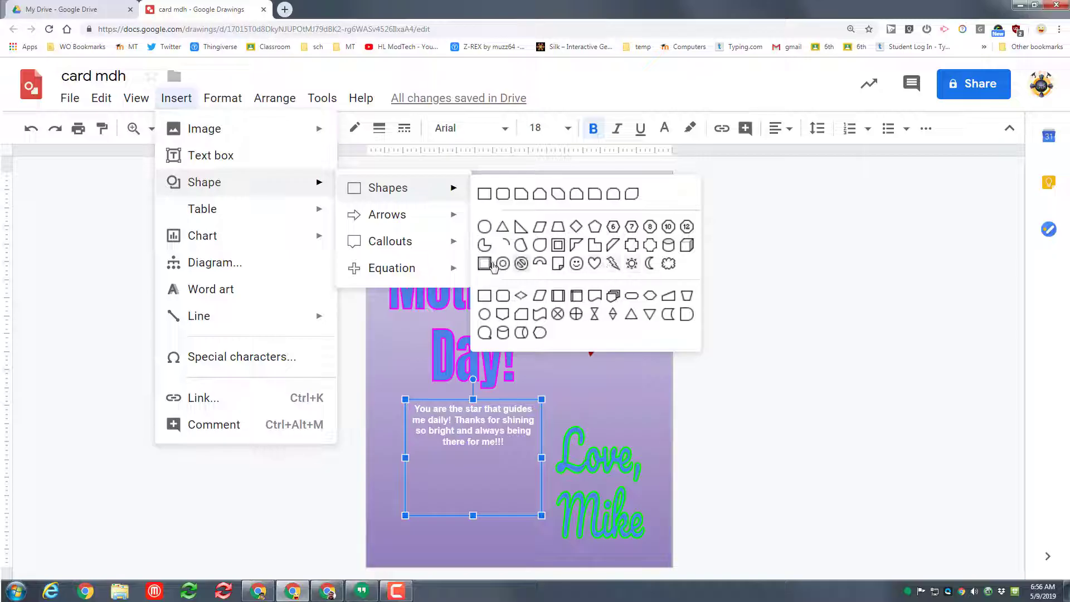
pyautogui.moveTo(385, 241)
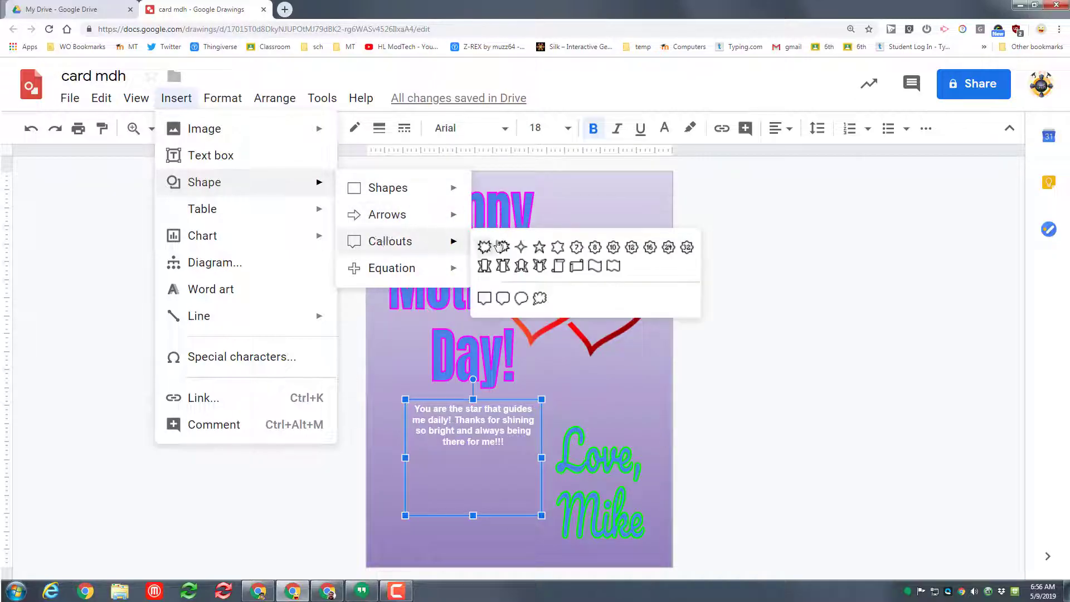
pyautogui.click(539, 247)
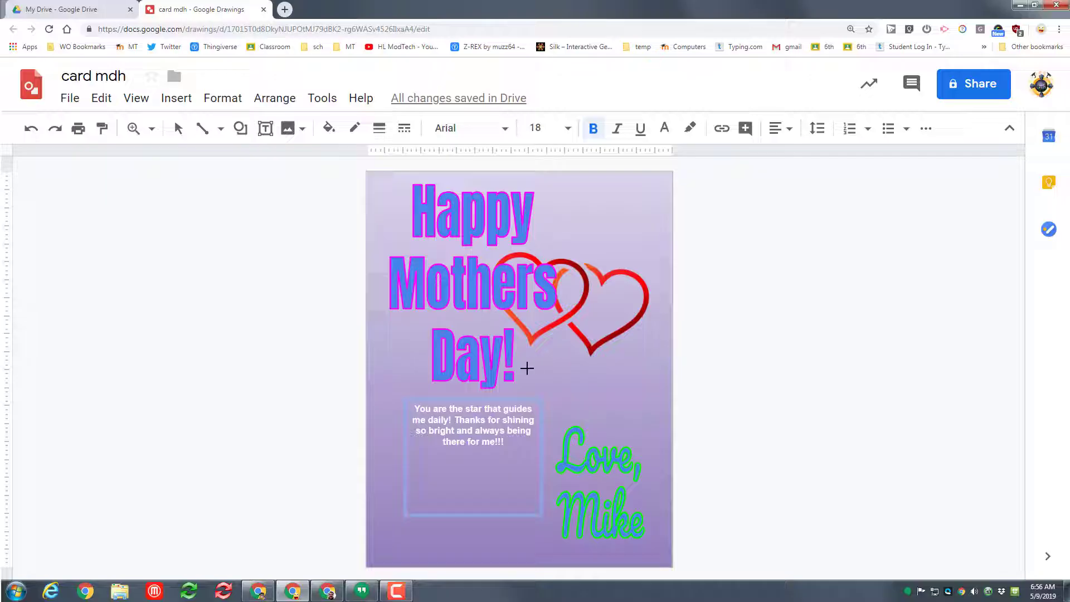
pyautogui.moveTo(554, 417); pyautogui.dragTo(645, 354)
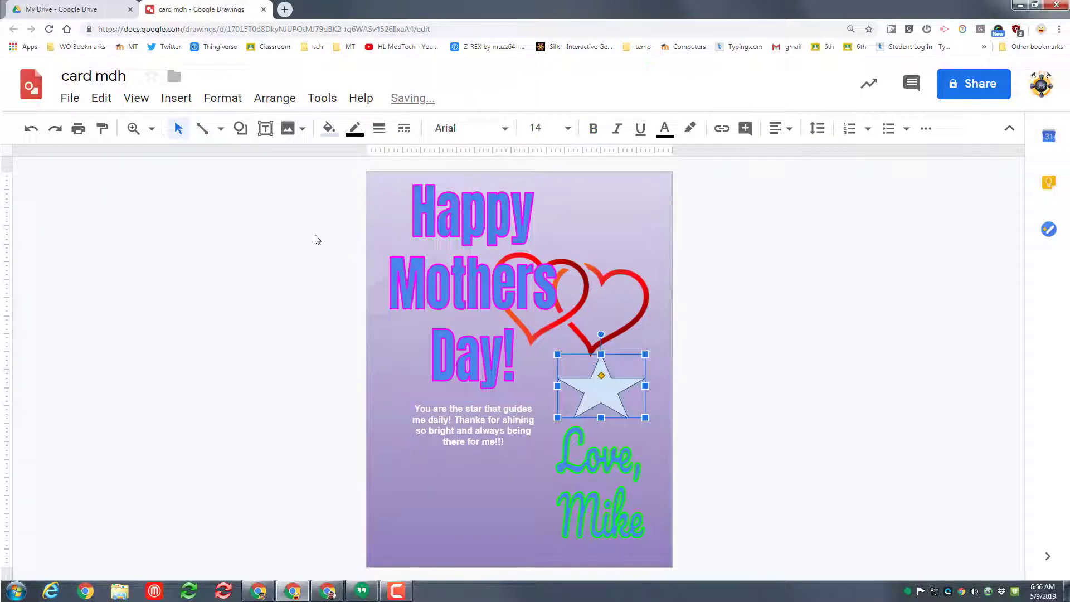
# - Fill the star pale pink with a 3px dark red outline and move it lower left
pyautogui.click(329, 128)
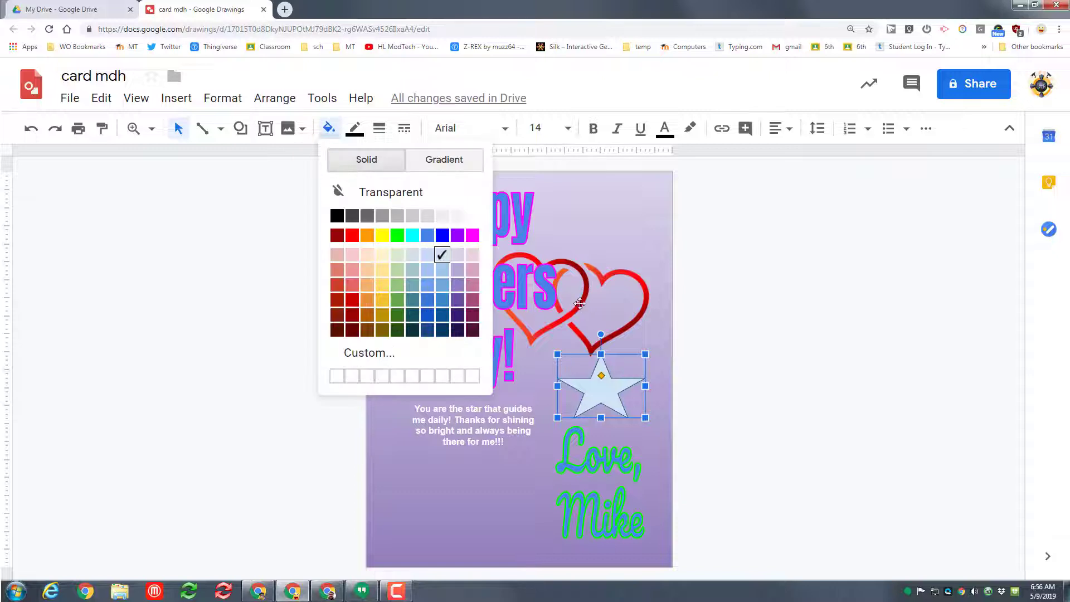
pyautogui.click(469, 255)
pyautogui.click(355, 128)
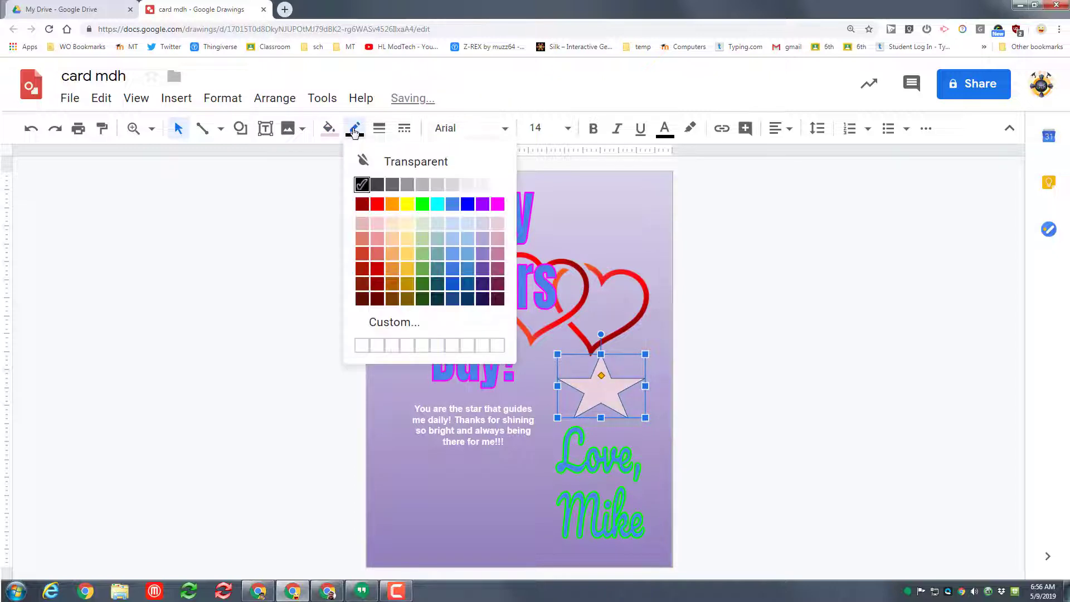
pyautogui.click(378, 270)
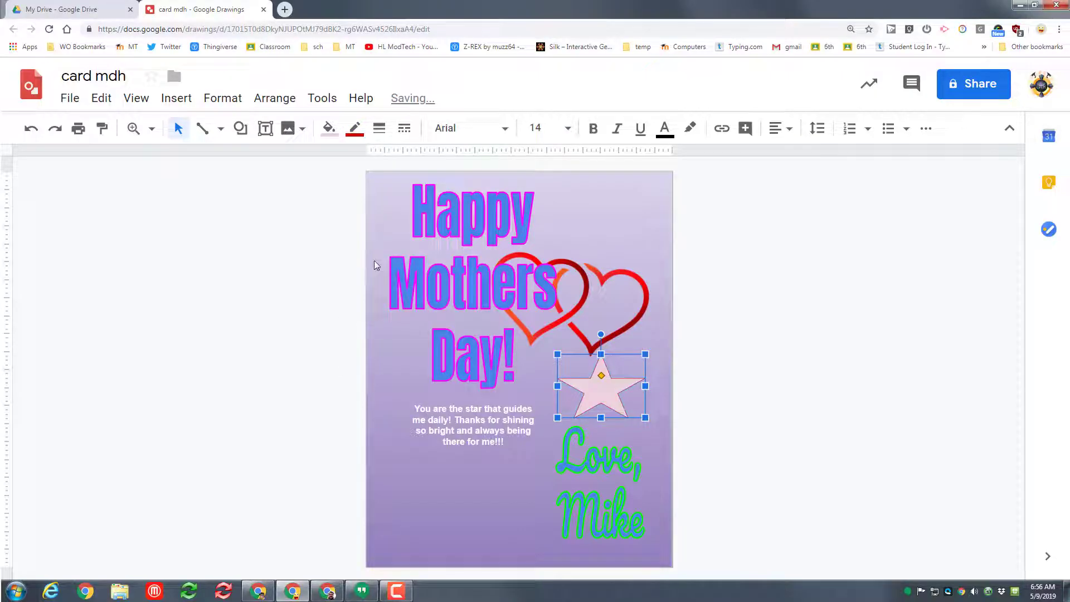
pyautogui.click(379, 128)
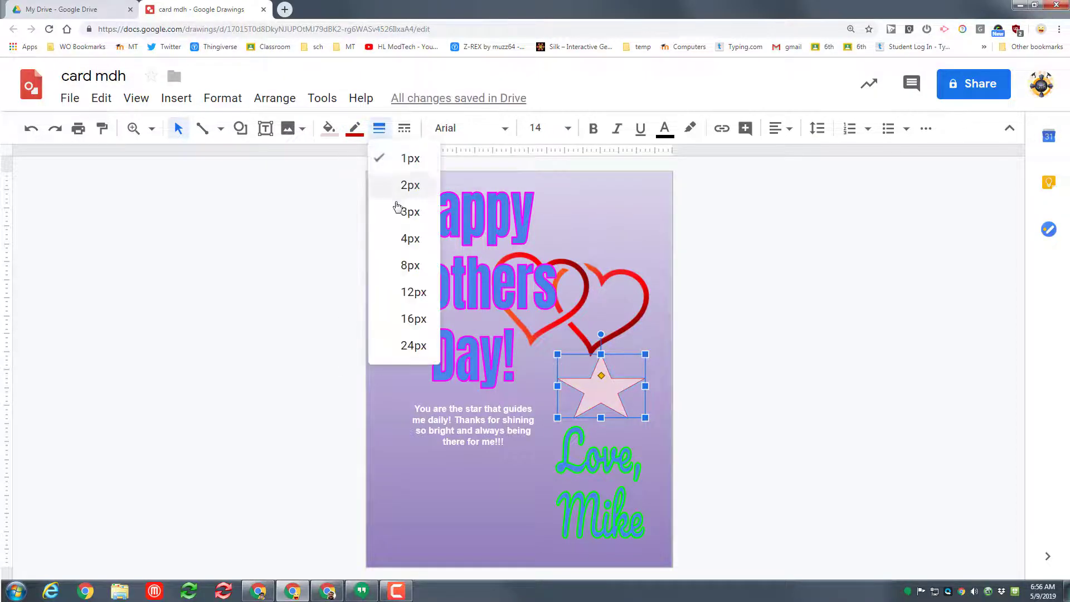
pyautogui.click(406, 221)
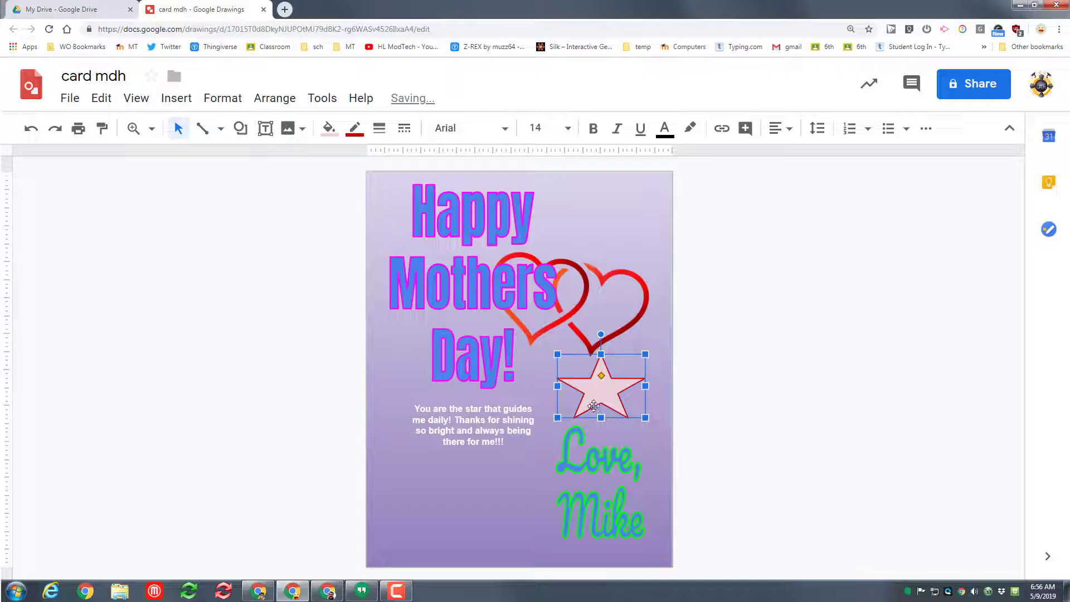
pyautogui.moveTo(613, 406); pyautogui.dragTo(437, 448)
# - Narrow the message box so text rewraps, and rotate the hearts image about 16° clockwise
pyautogui.click(502, 440)
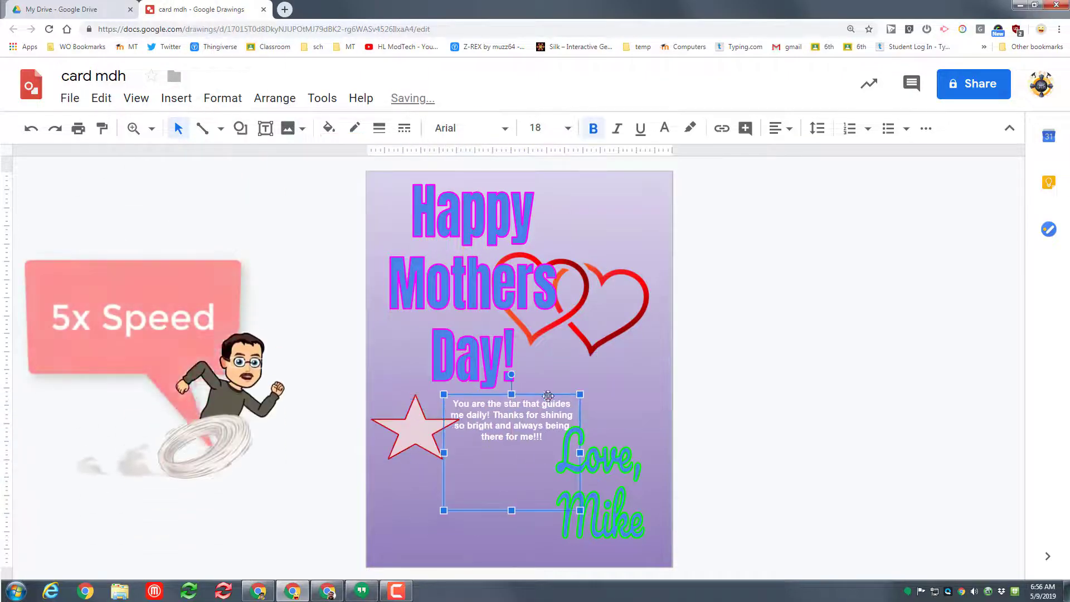
pyautogui.moveTo(555, 441); pyautogui.dragTo(531, 441)
pyautogui.click(602, 267)
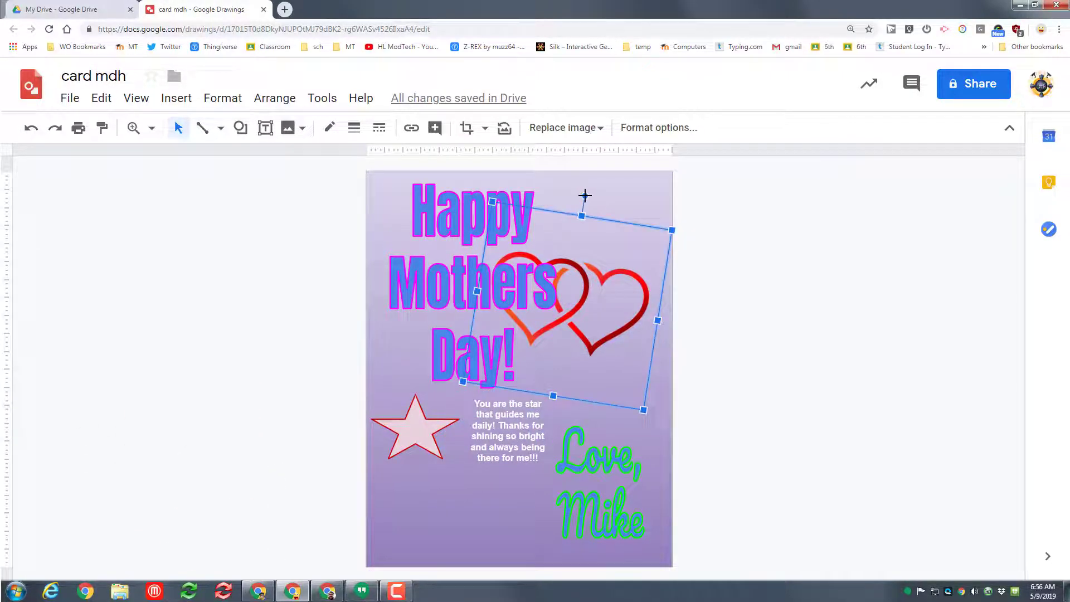
pyautogui.moveTo(585, 195); pyautogui.dragTo(592, 193)
pyautogui.moveTo(598, 194); pyautogui.dragTo(598, 197)
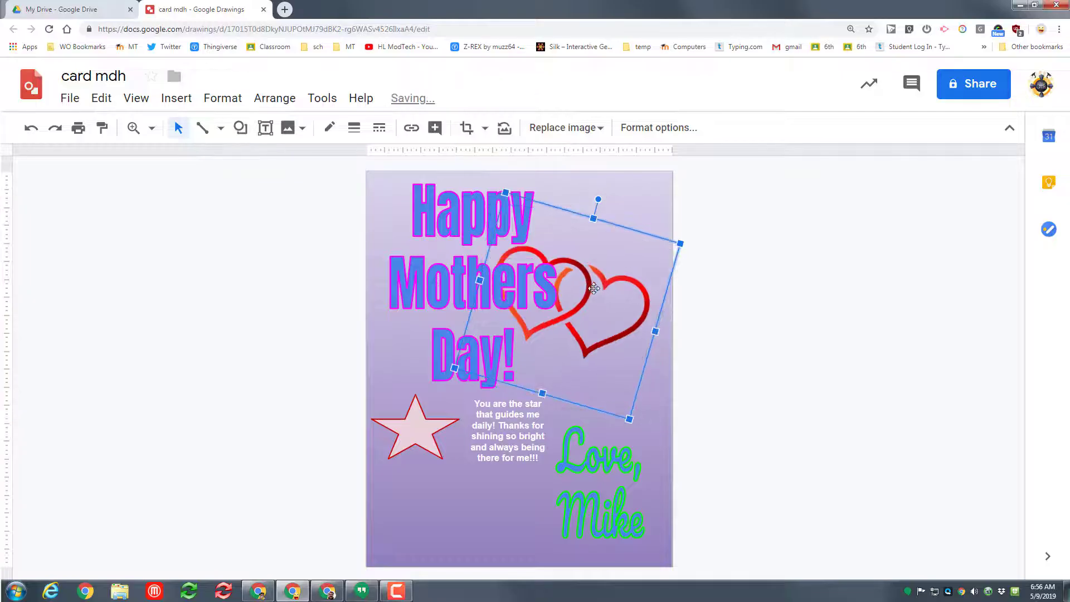
pyautogui.moveTo(593, 288); pyautogui.dragTo(599, 295)
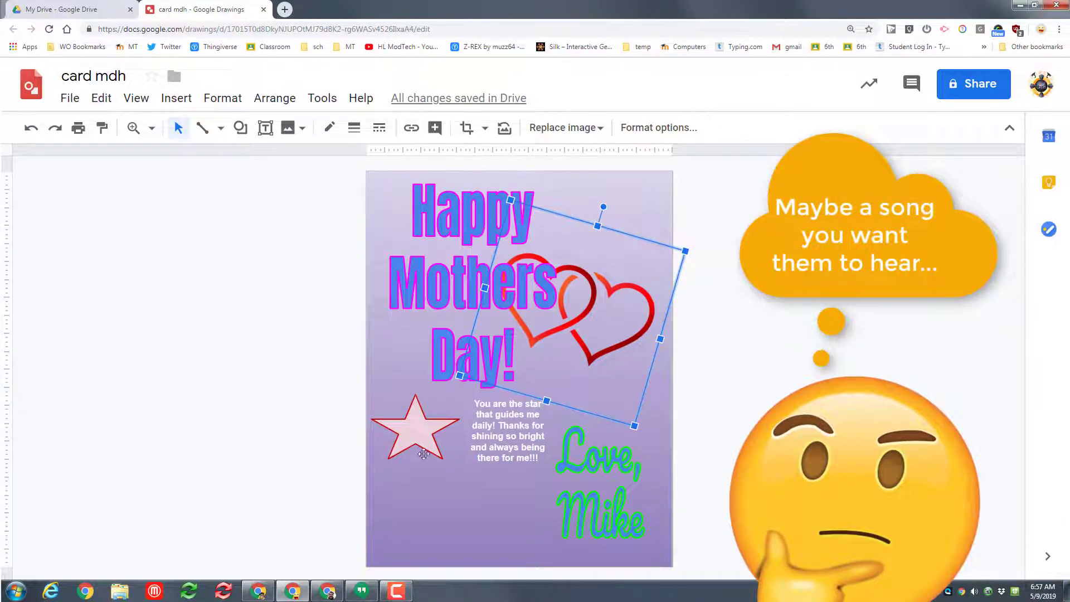
pyautogui.click(479, 483)
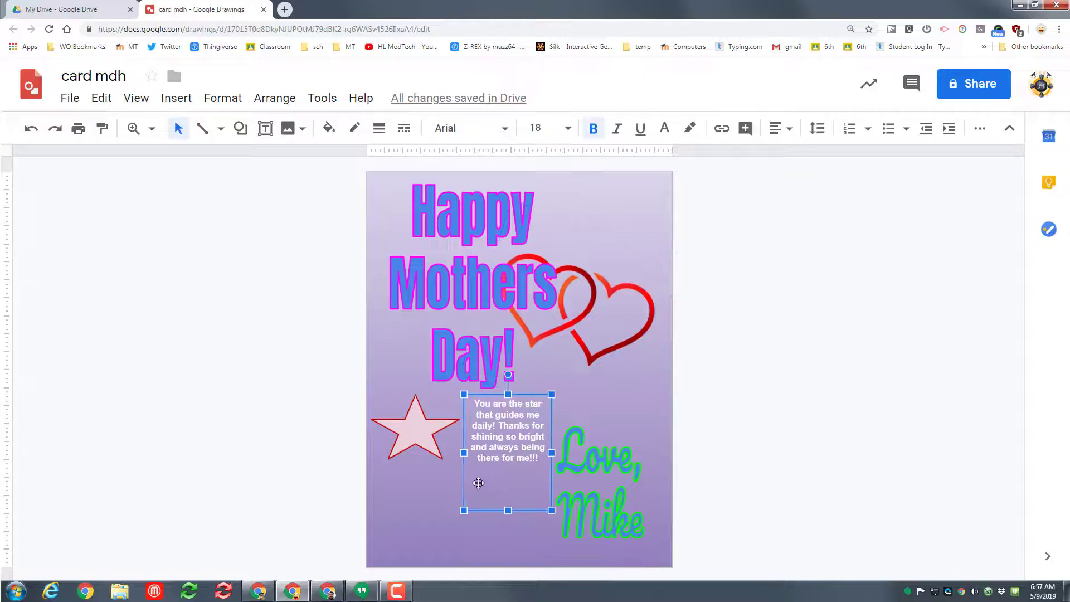
pyautogui.click(727, 384)
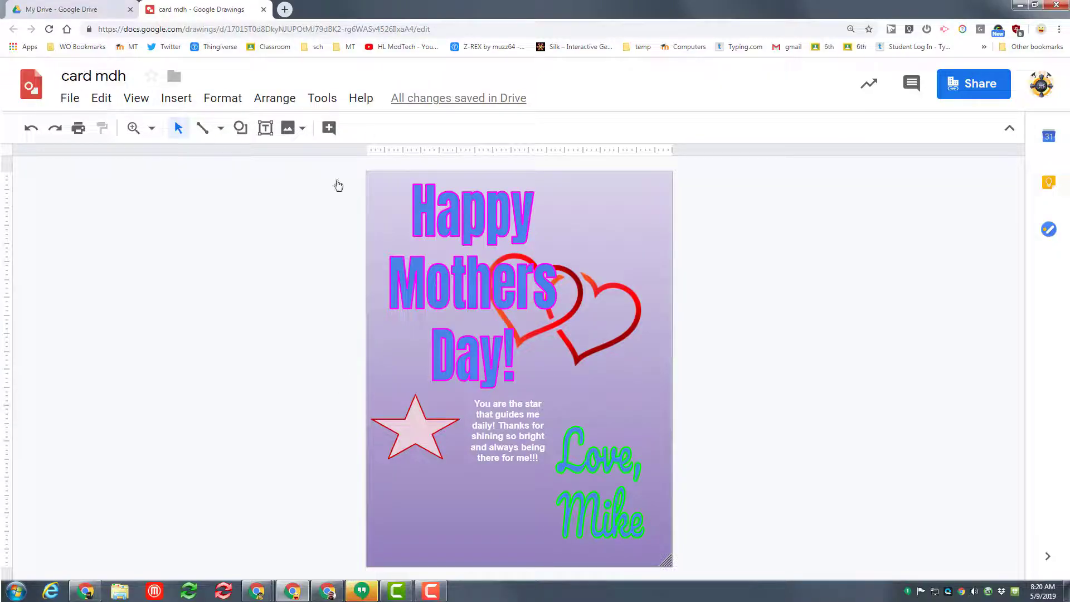
# - Search 'heart gif' in a new browser tab and show more image results
pyautogui.click(284, 10)
pyautogui.click(451, 230)
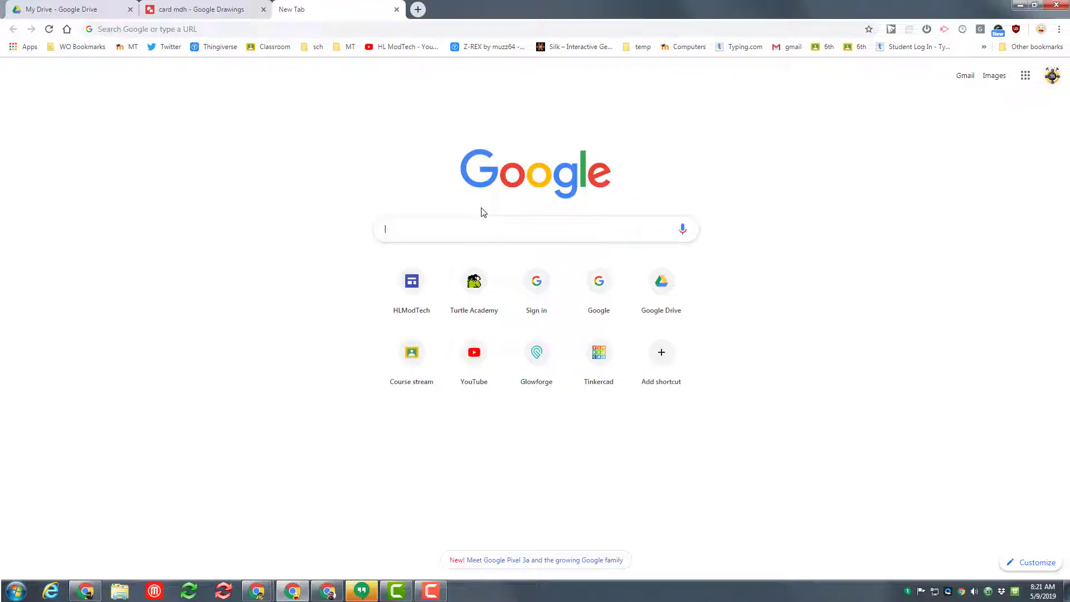
pyautogui.write('heart')
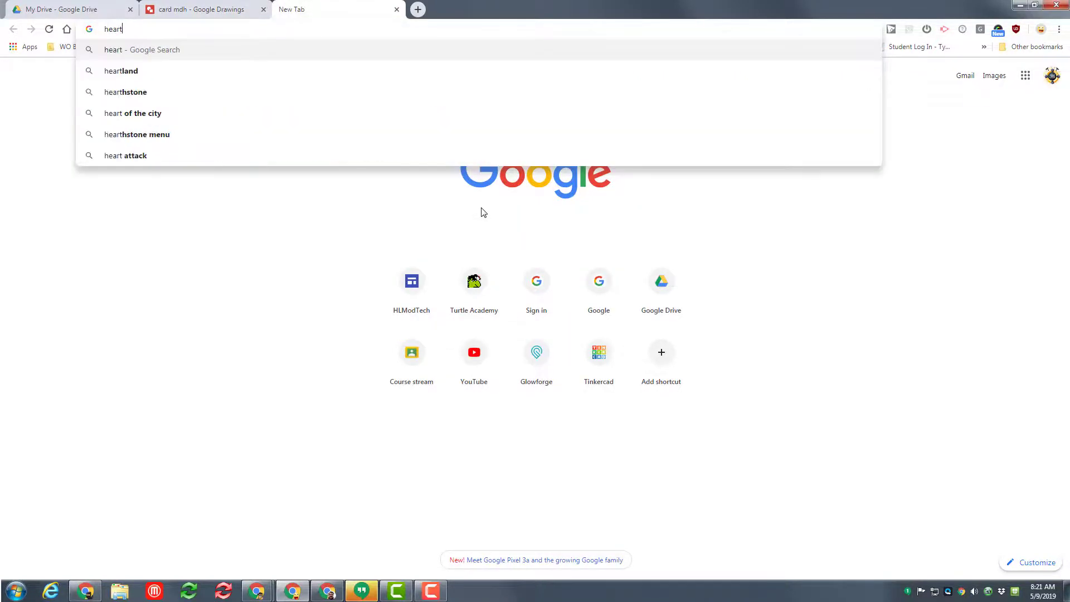
pyautogui.write(' gig')
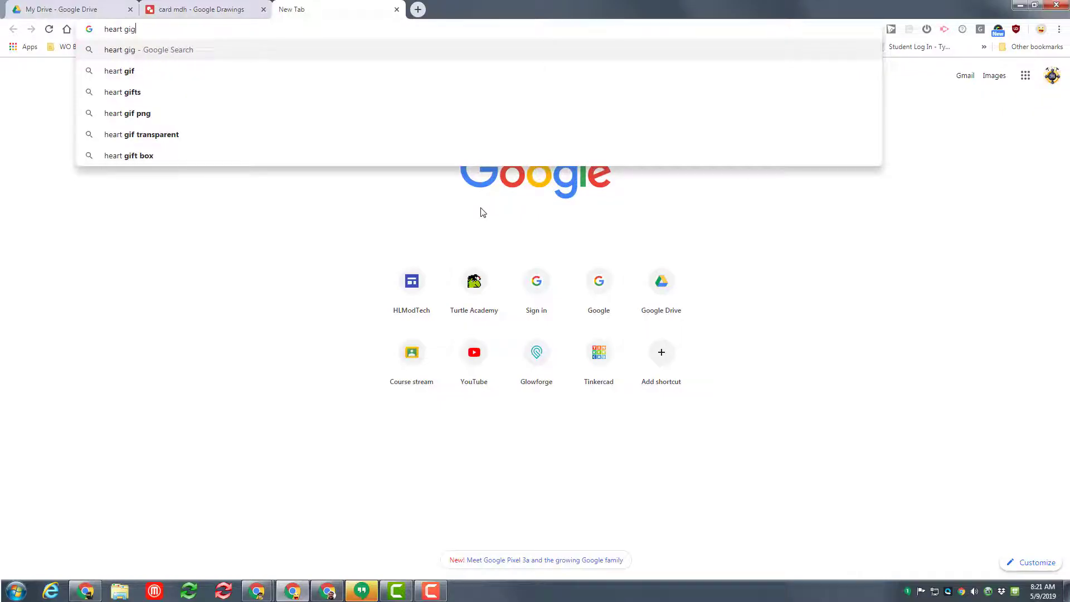
pyautogui.press('BackSpace')
pyautogui.write('f')
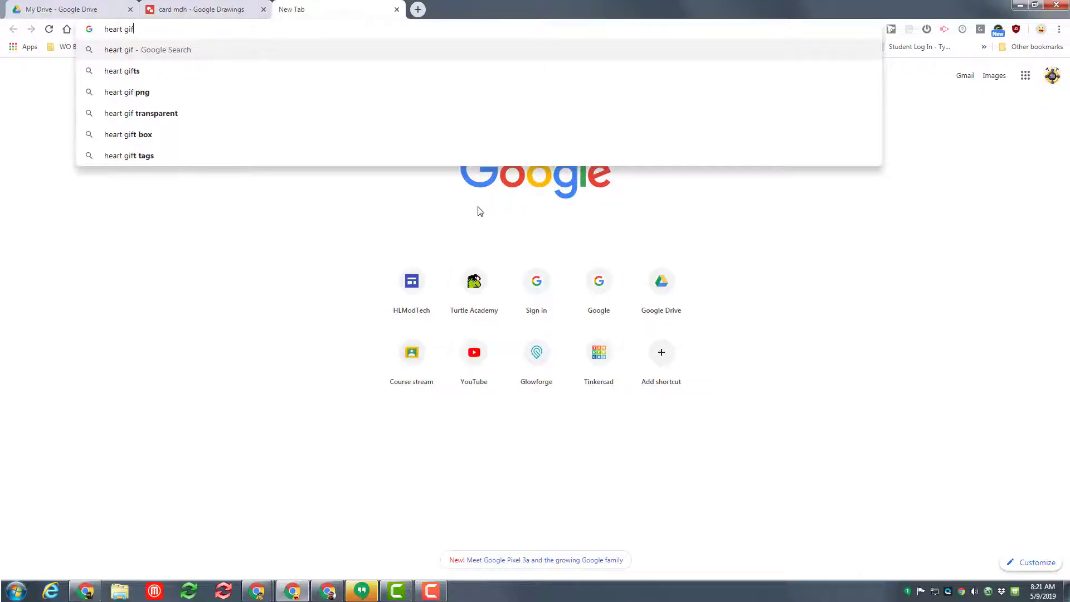
pyautogui.press('Return')
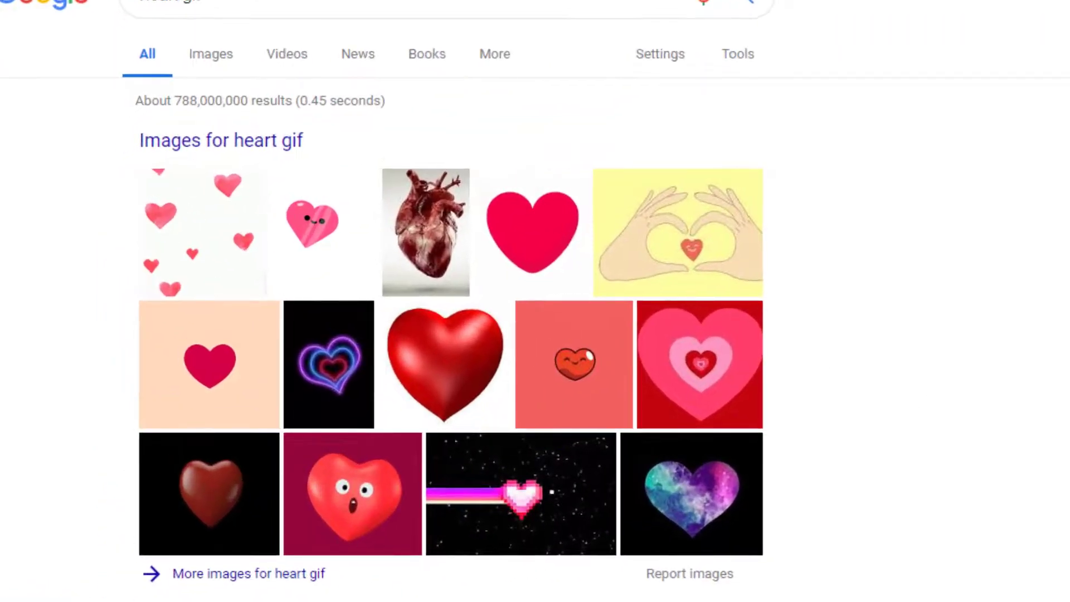
pyautogui.click(249, 575)
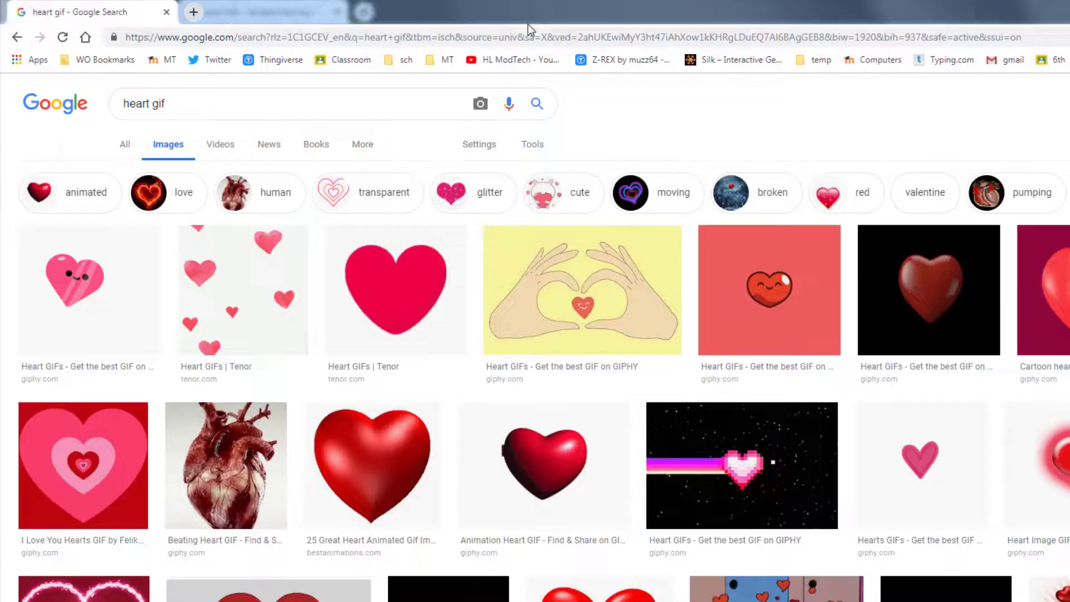
# - Try the pink heart GIF on the card, resize it, then delete it
pyautogui.moveTo(527, 25); pyautogui.dragTo(935, 83)
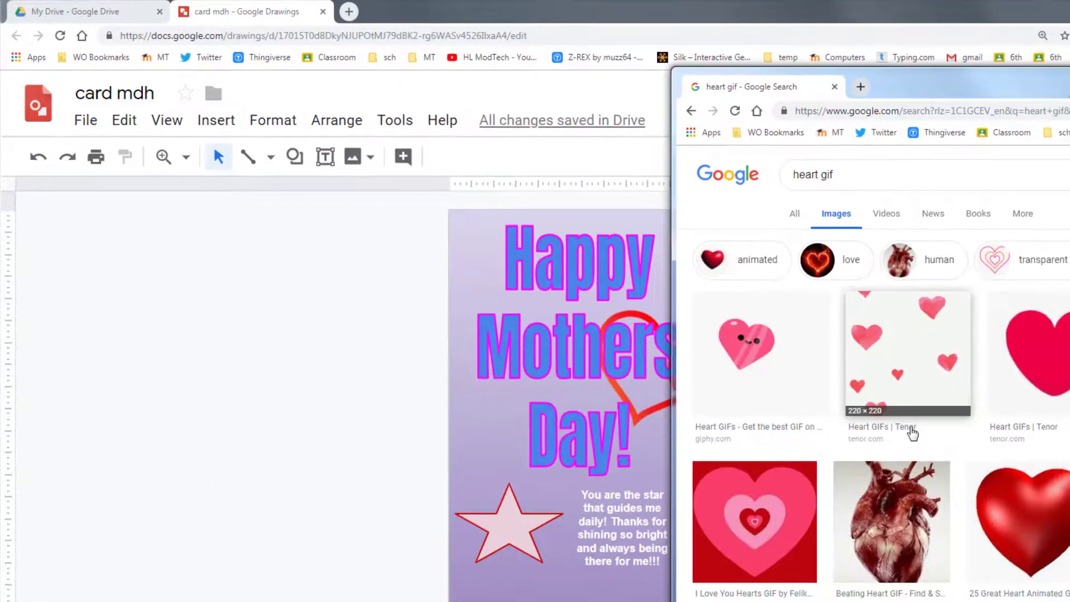
pyautogui.click(796, 386)
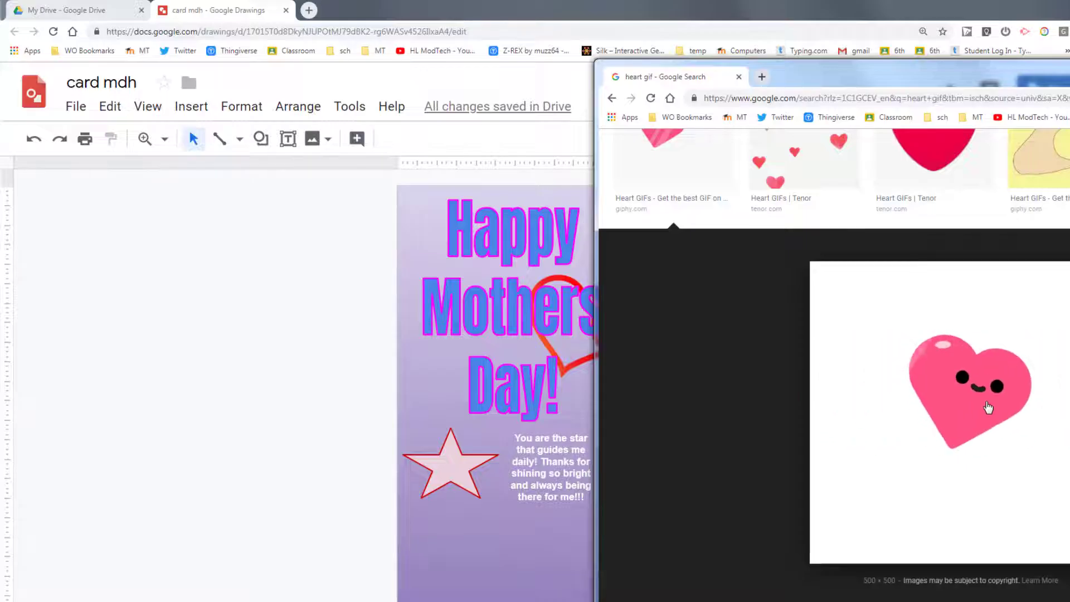
pyautogui.moveTo(988, 407); pyautogui.dragTo(497, 527)
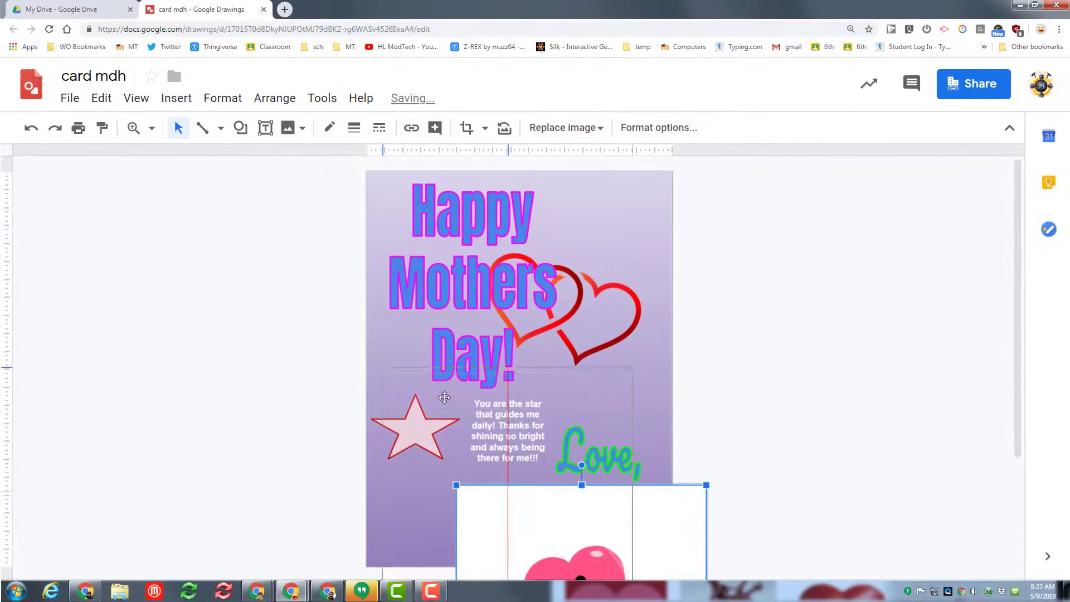
pyautogui.moveTo(444, 397); pyautogui.dragTo(490, 425)
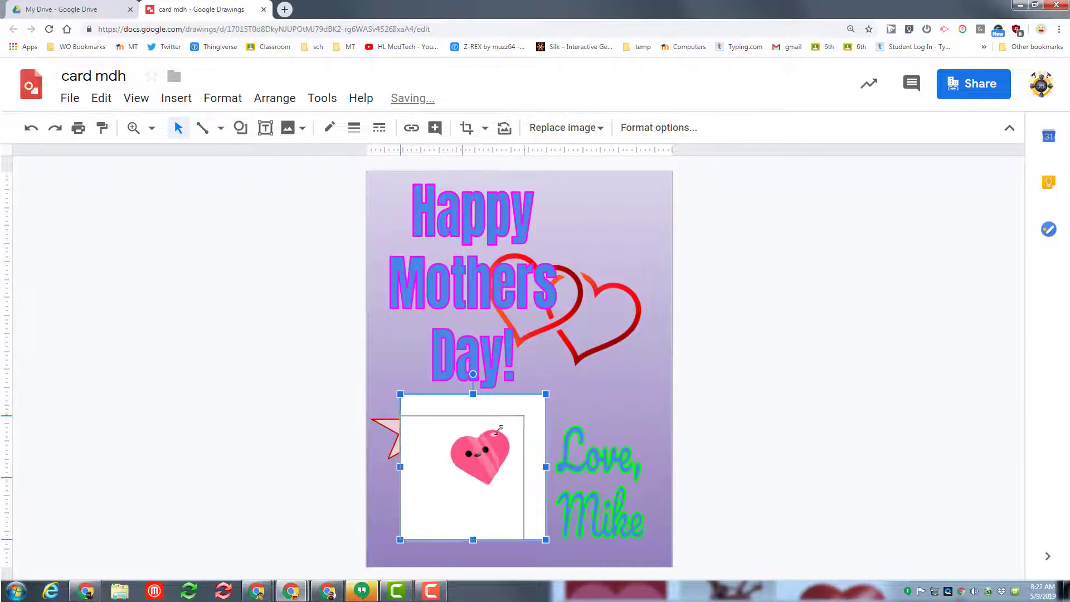
pyautogui.moveTo(546, 393); pyautogui.dragTo(507, 430)
pyautogui.moveTo(448, 479); pyautogui.dragTo(441, 504)
pyautogui.press('Delete')
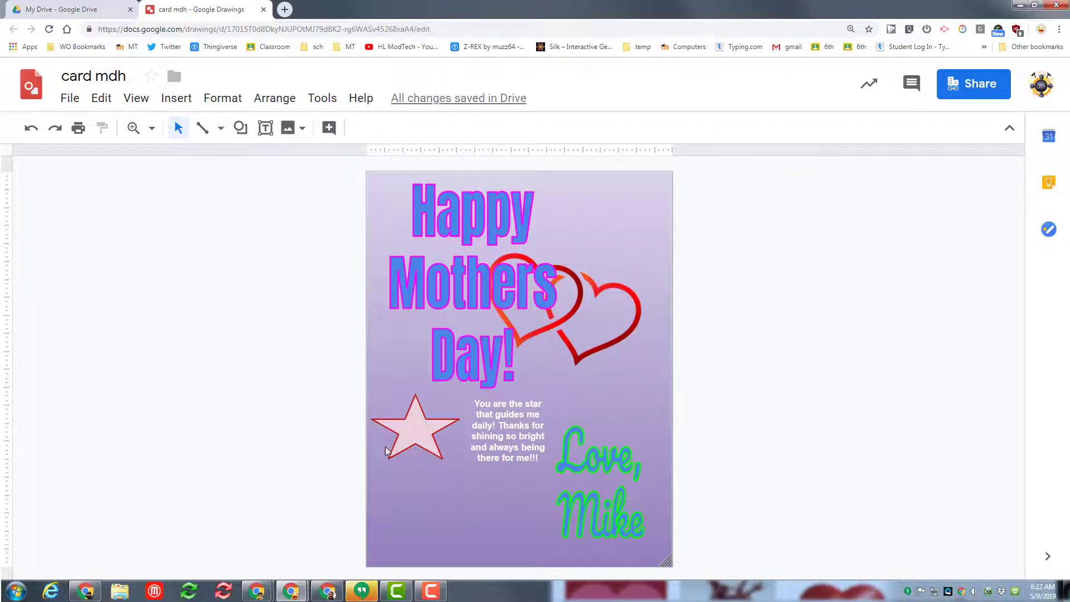
# - Place the red heart GIF on the card, shrunk to fit below the star
pyautogui.hotkey('alt', 'Tab')
pyautogui.moveTo(872, 382); pyautogui.dragTo(424, 498)
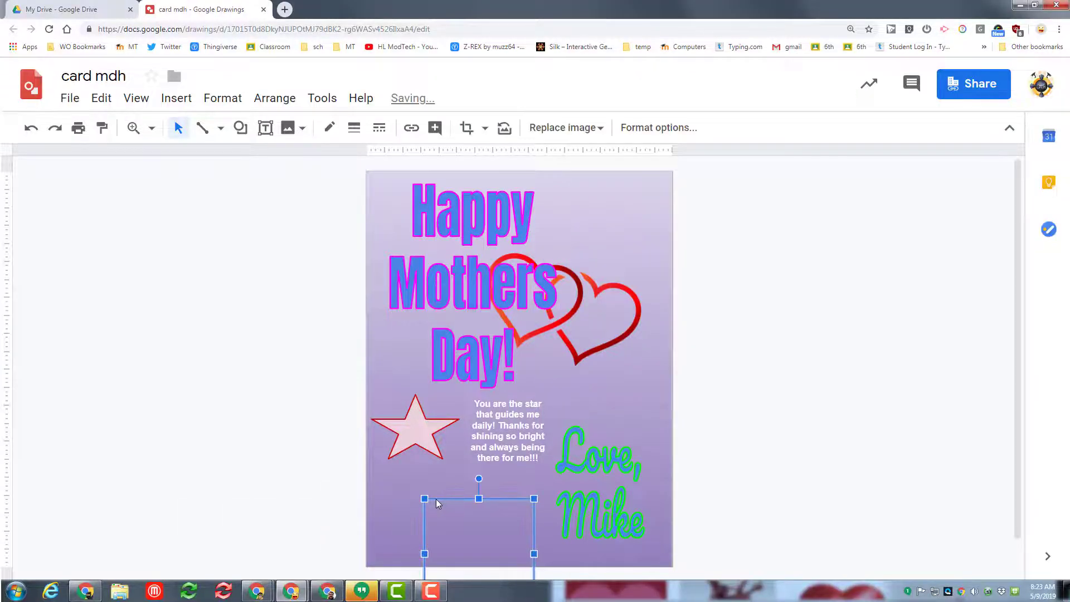
pyautogui.moveTo(468, 473); pyautogui.dragTo(464, 475)
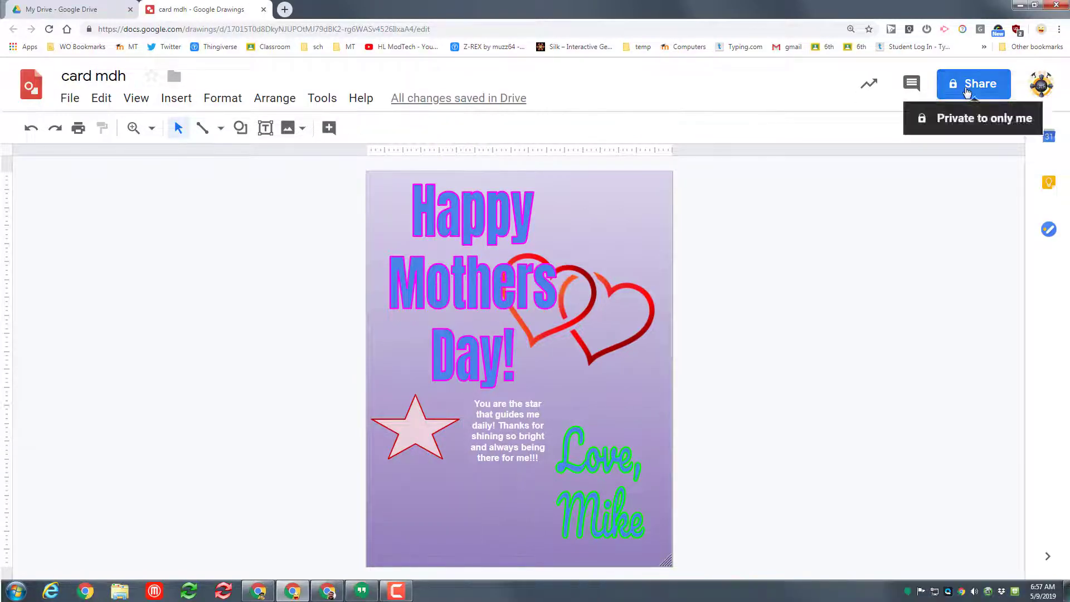
pyautogui.click(968, 89)
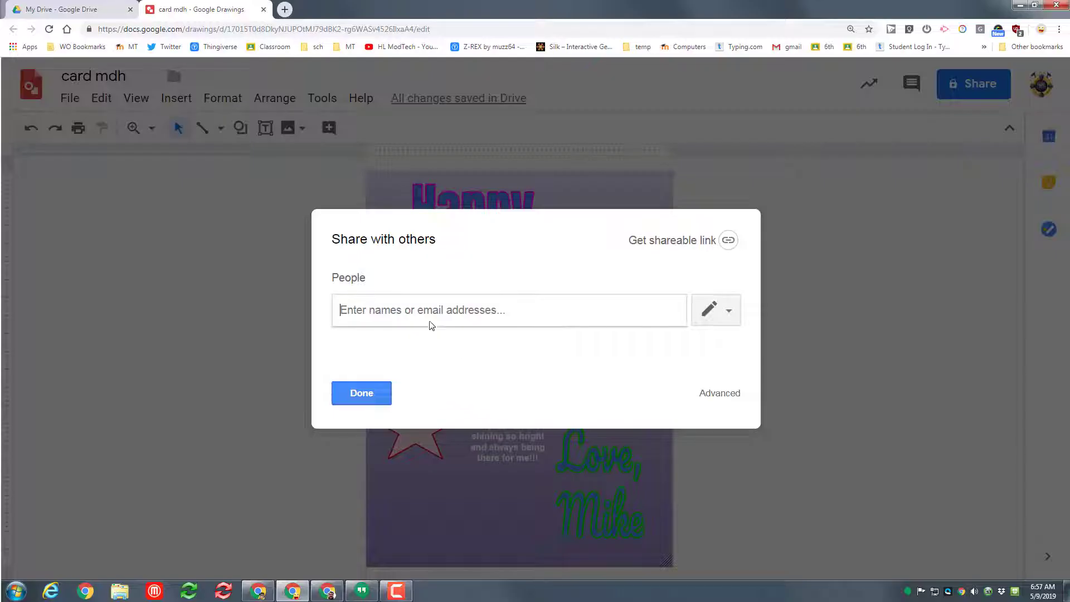
# - Turn on view-only link sharing for card mdh, copy the link, and close the dialog
pyautogui.click(696, 239)
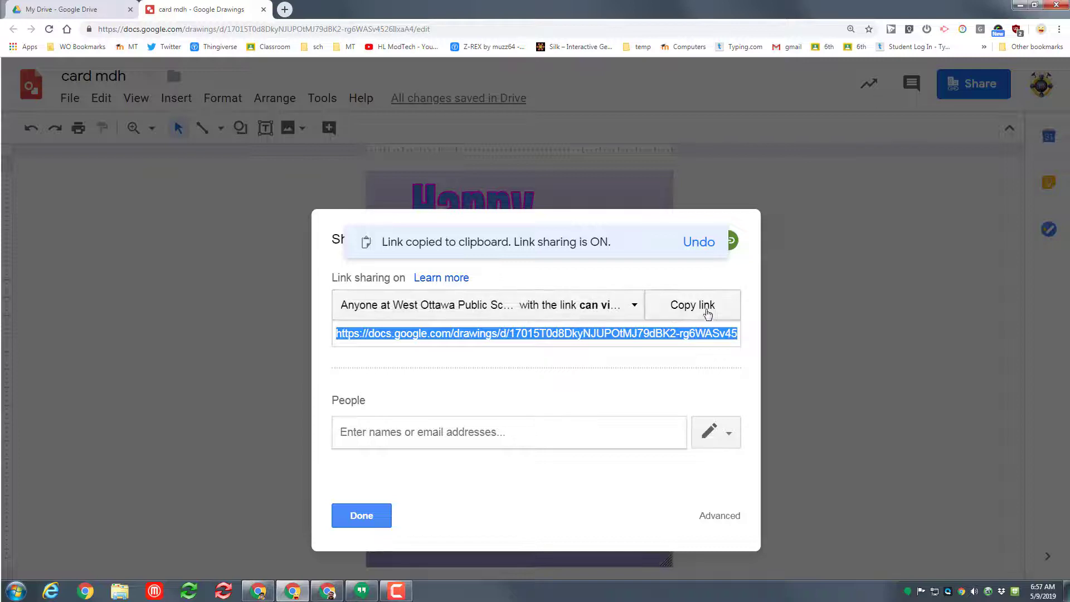
pyautogui.click(687, 310)
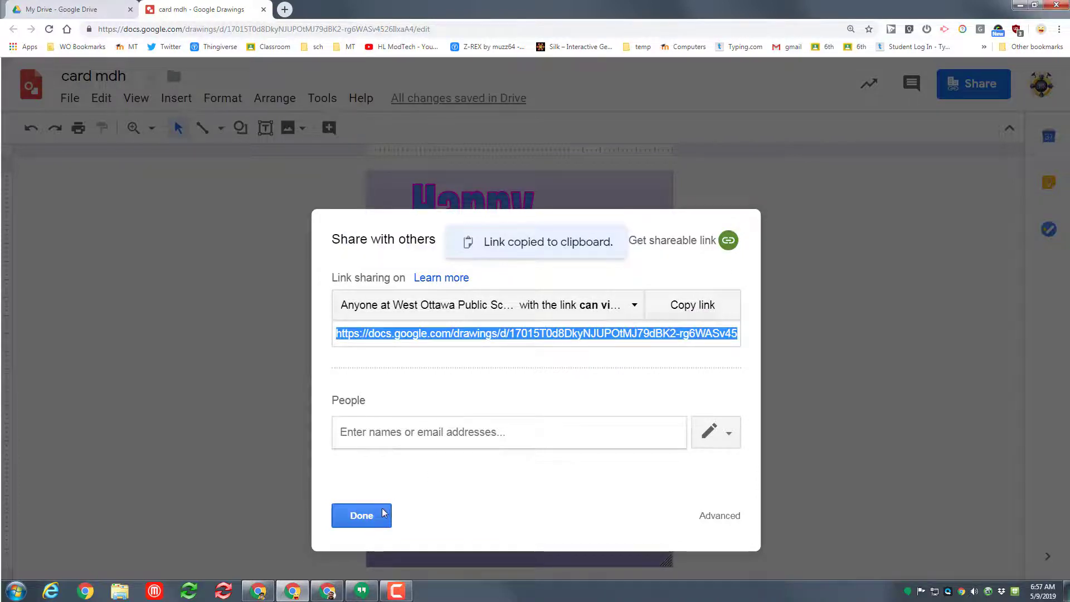
pyautogui.click(366, 515)
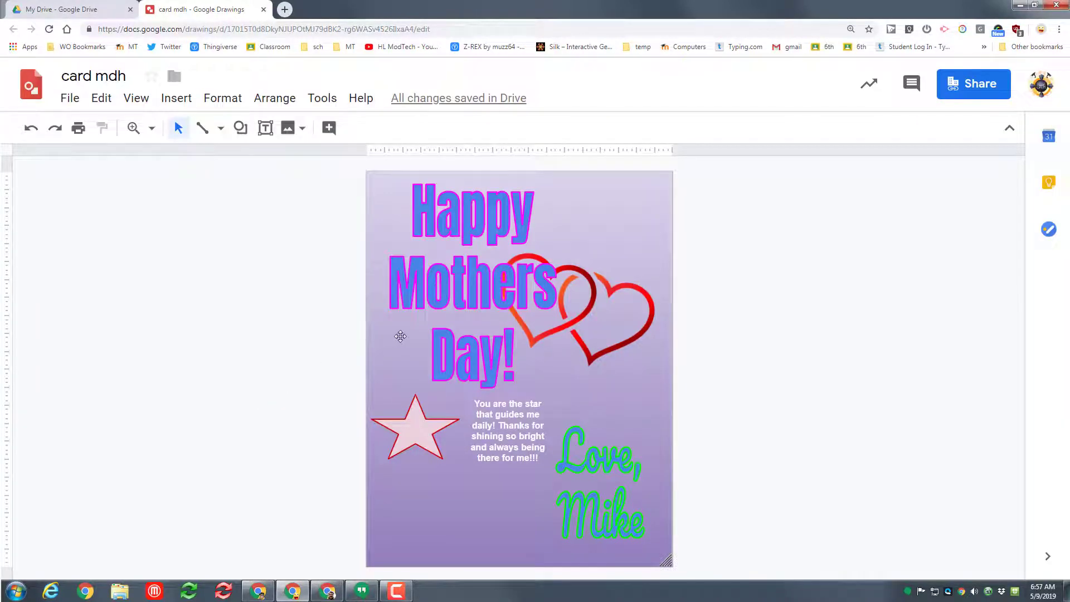